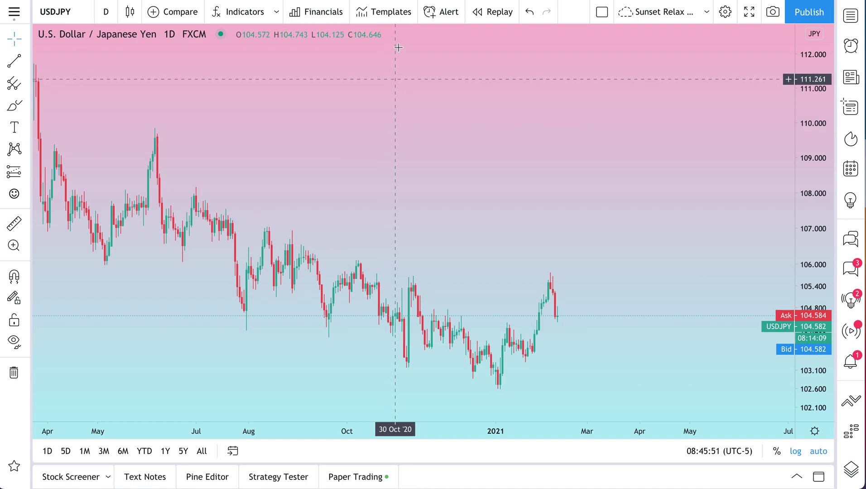
- Try the MA Exp Ribbon and Volume Based indicator templates on the USDJPY chart, ending on MA Exp Ribbon
click(393, 12)
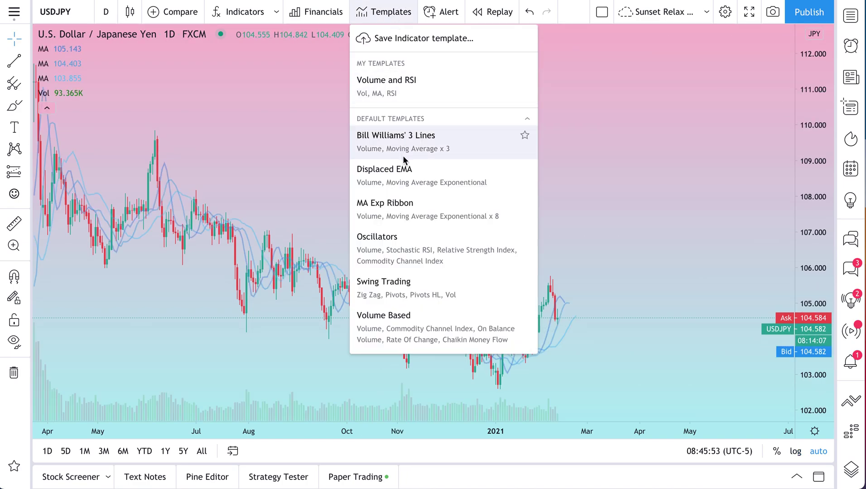
click(405, 217)
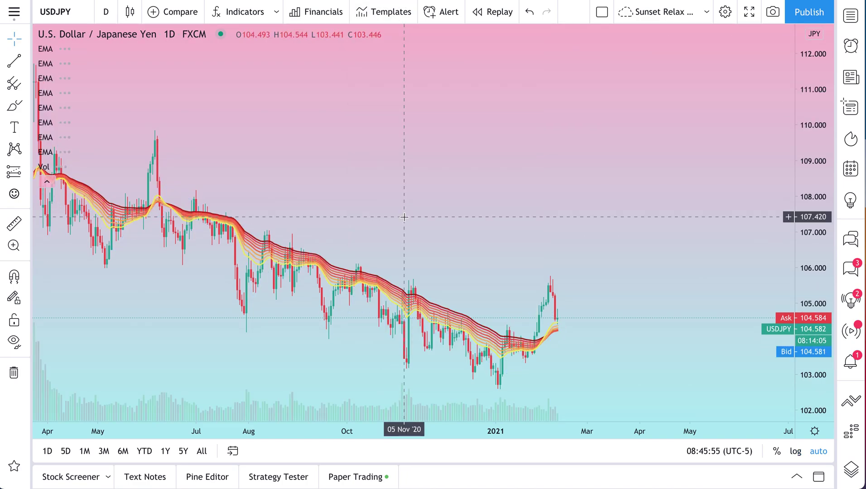
scroll(403, 204, down, 2)
click(396, 18)
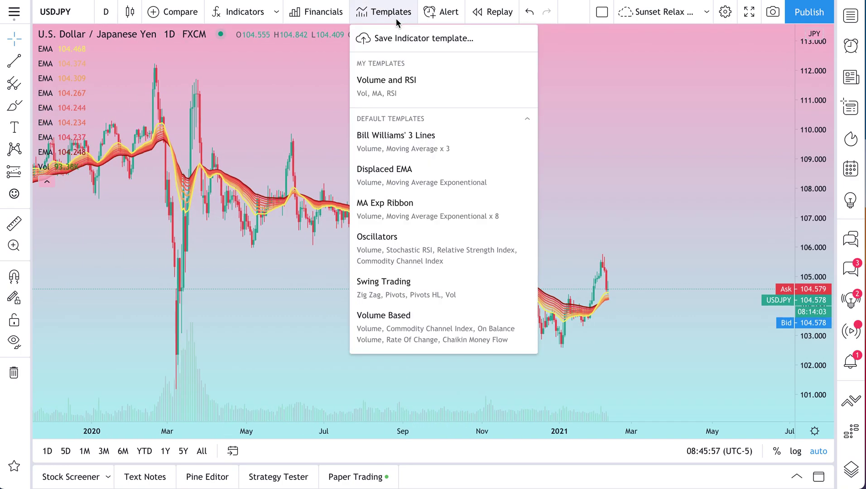
click(411, 326)
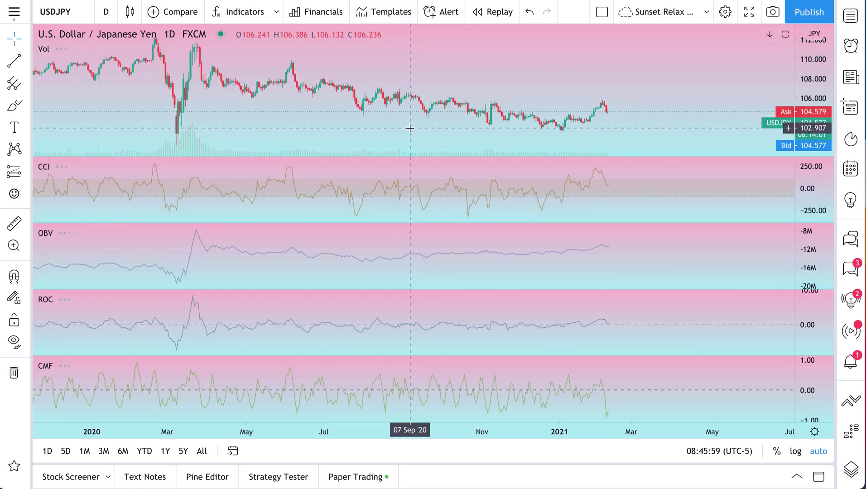
click(402, 18)
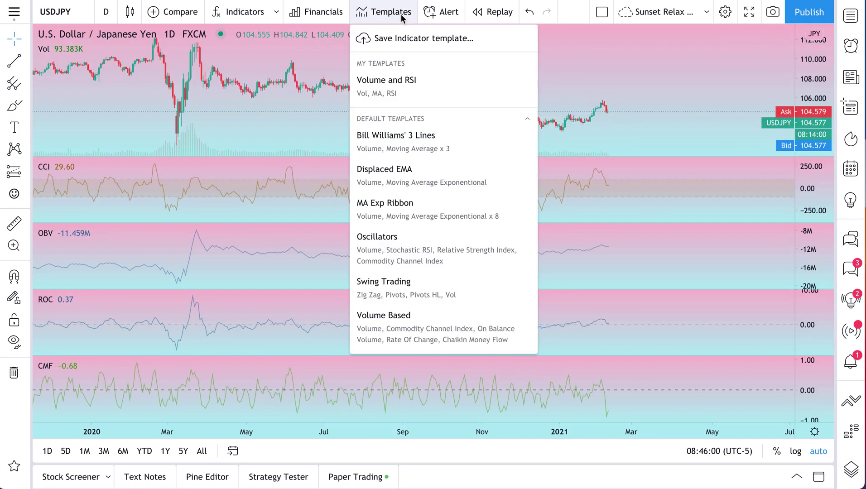
click(409, 208)
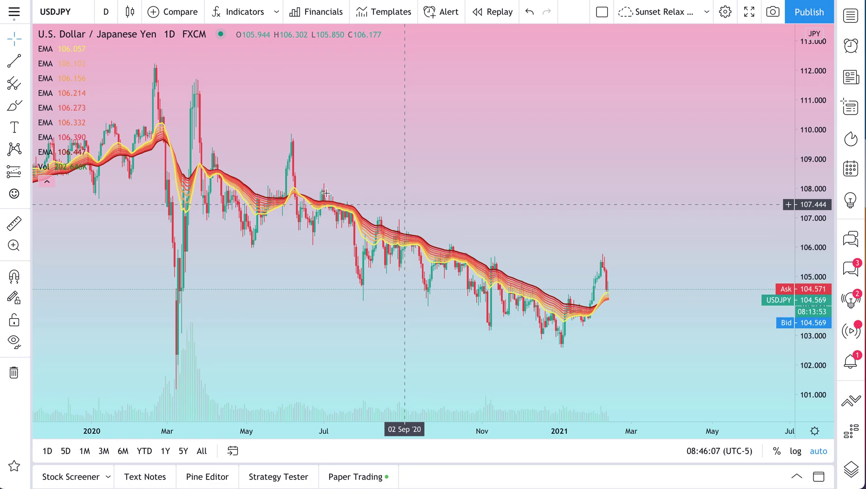
- Remove all EMA indicators and the volume indicator from the USDJPY chart
click(99, 49)
click(98, 49)
click(98, 49)
click(99, 49)
click(98, 48)
click(99, 49)
click(98, 49)
click(98, 49)
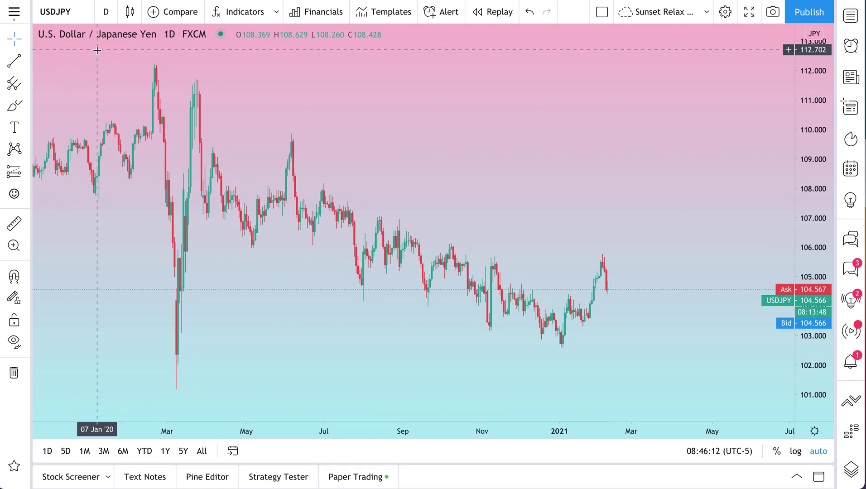
- Switch the chart's symbol from USDJPY to AMZN
click(61, 15)
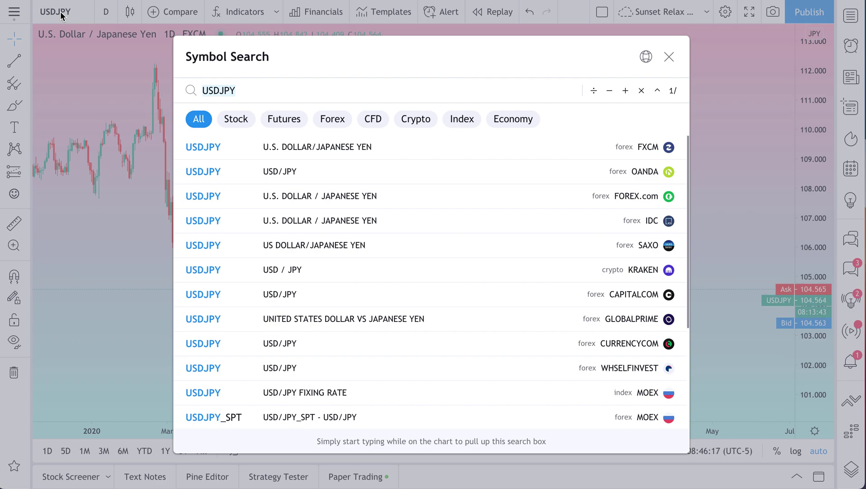
text(AM)
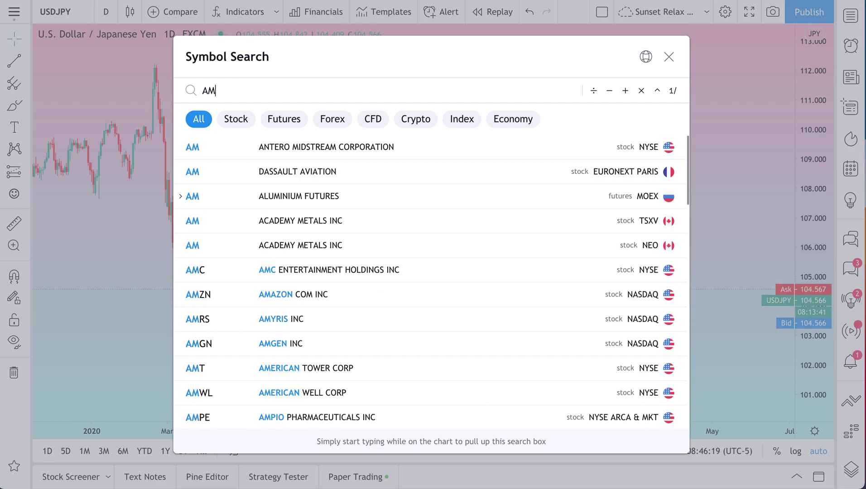
text(ZN)
key(Return)
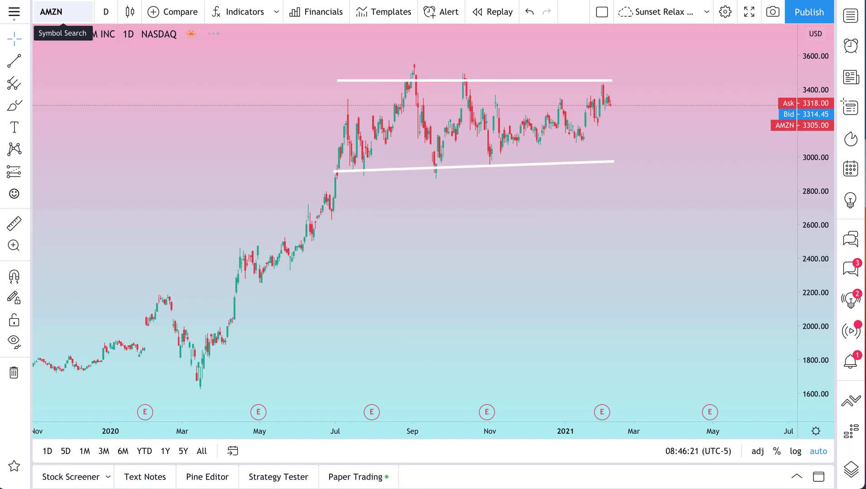
- Delete the upper and lower white trend lines around the price range on the AMZN chart
click(498, 82)
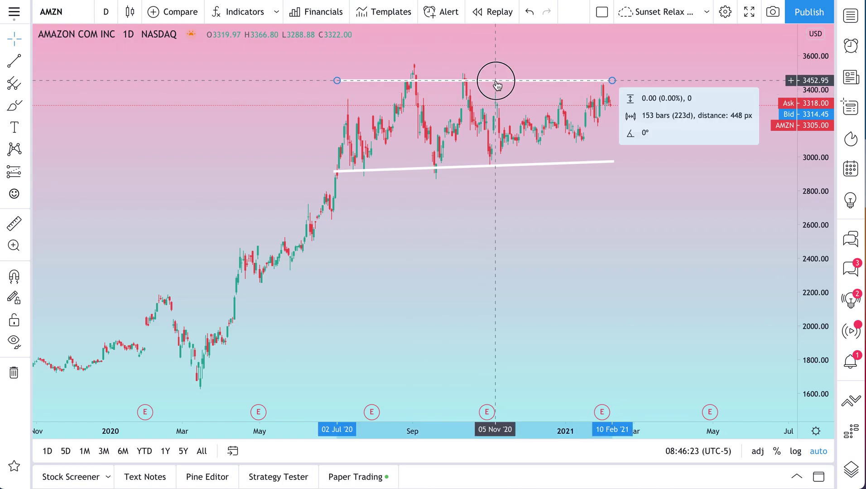
key(Delete)
click(497, 169)
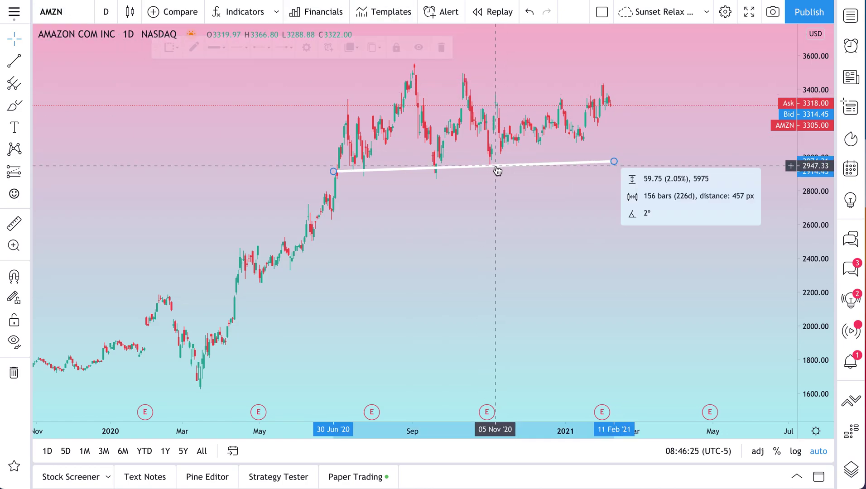
key(Delete)
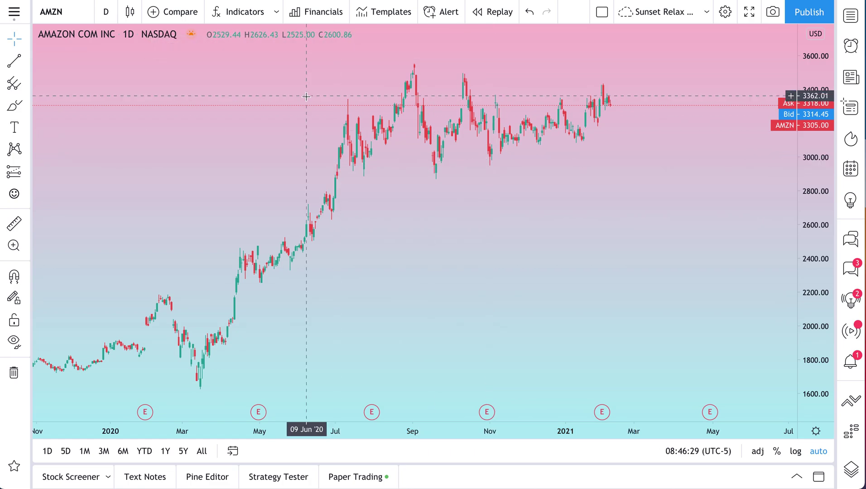
- Find the built-in Moving Average indicator and add it to the AMZN chart twice
key(slash)
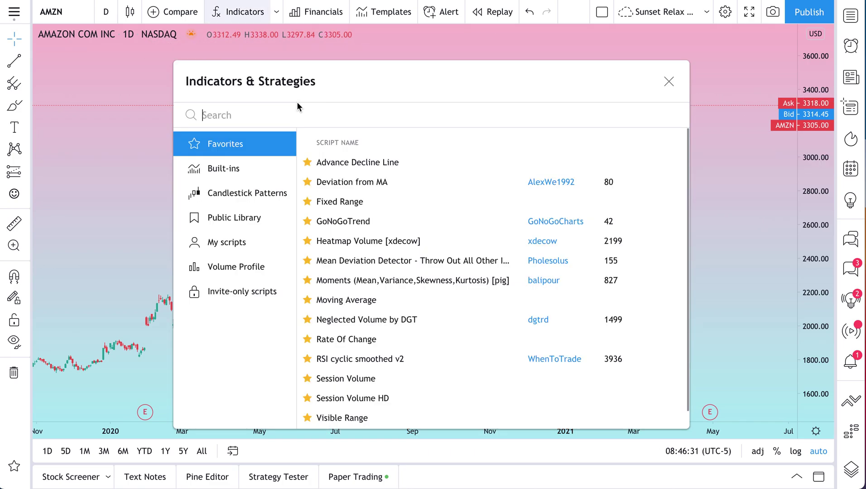
text(movin)
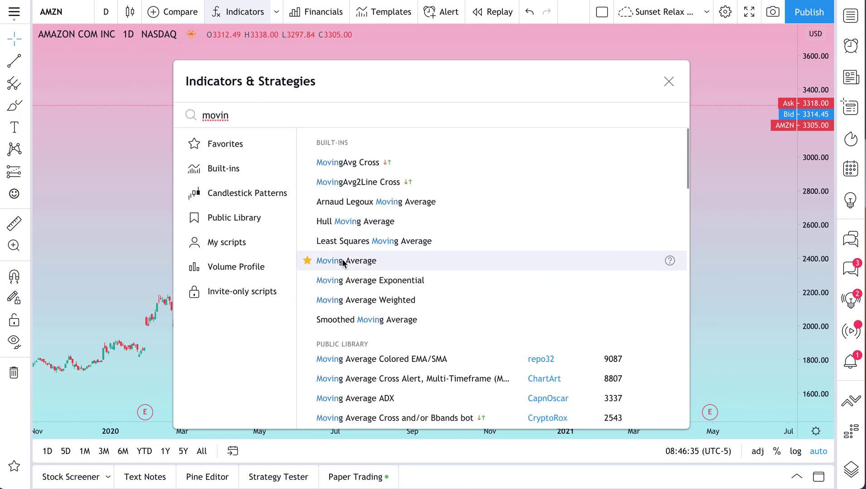
click(341, 265)
click(341, 265)
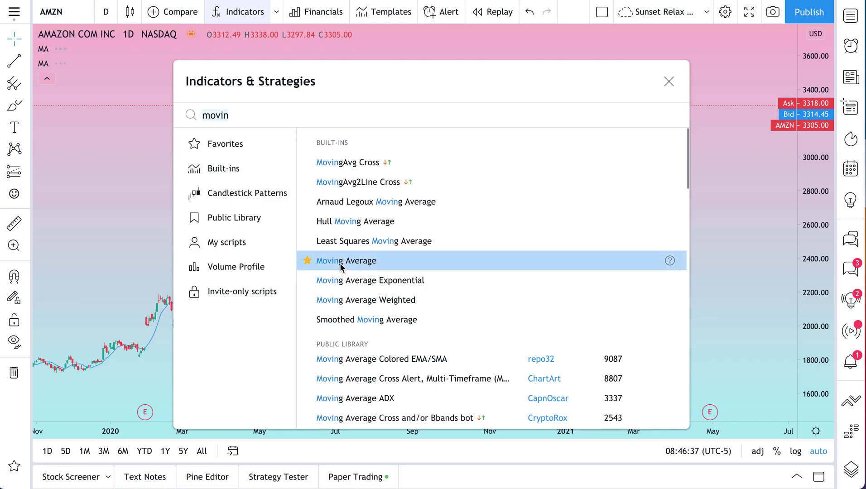
click(669, 82)
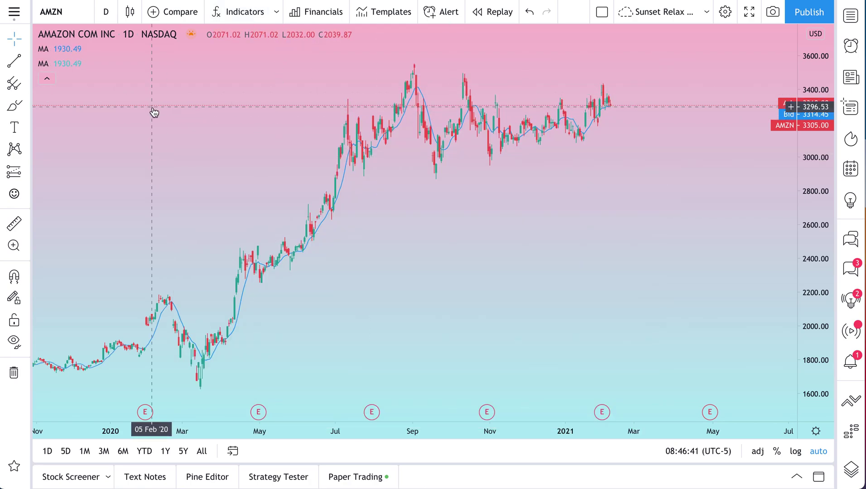
- Set the length of the first moving average to 200
mouse_move(64, 52)
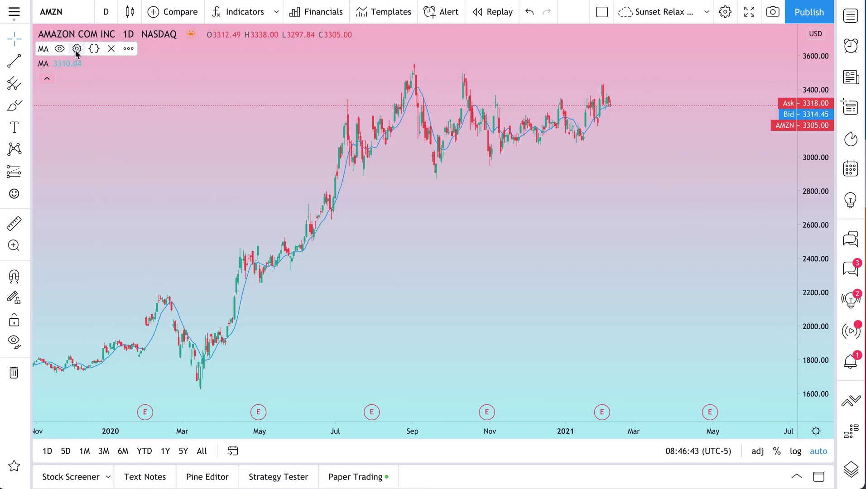
click(76, 50)
click(340, 196)
click(443, 271)
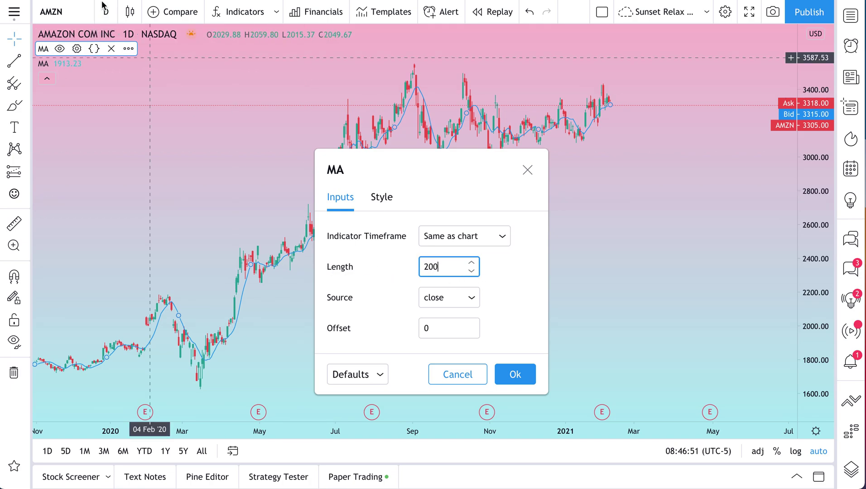
- Set the 200-period moving average's line to the second-thickest line thickness
click(382, 198)
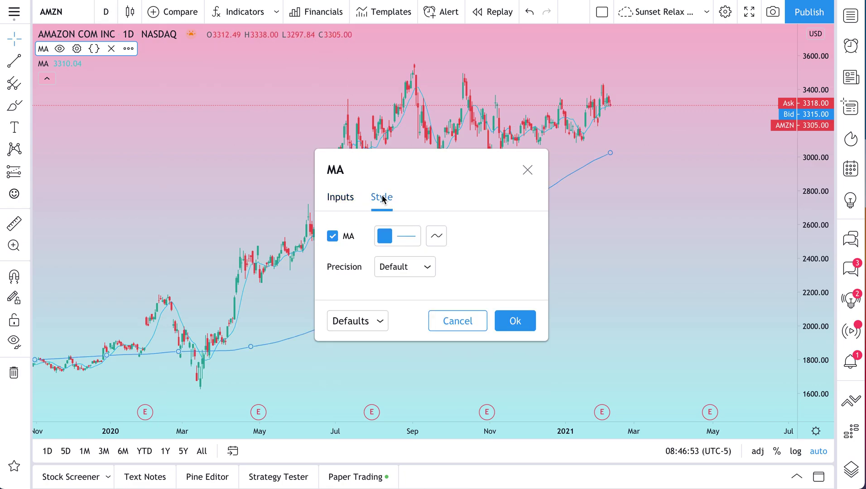
click(407, 240)
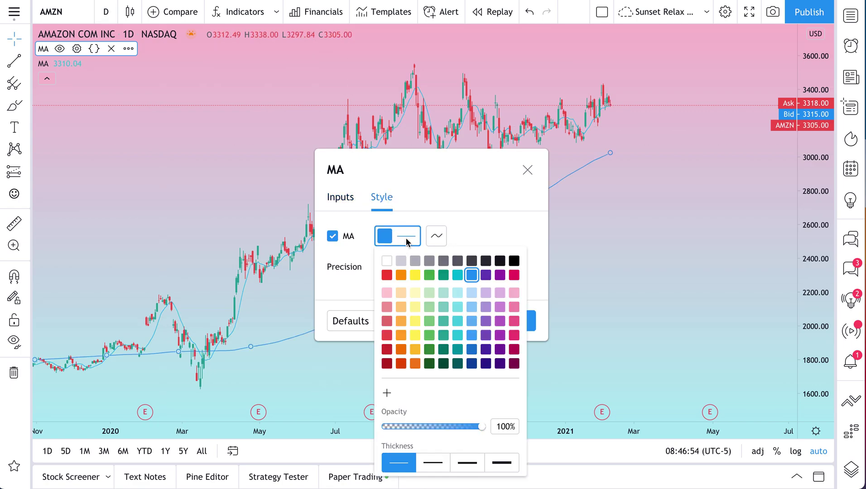
click(467, 461)
click(507, 180)
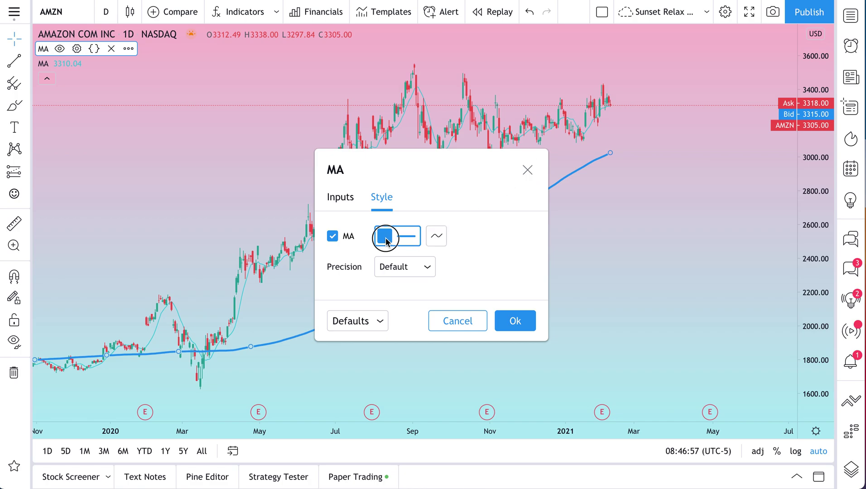
- Recolor the 200-period moving average's line with a slightly lighter shade of blue and apply the settings
click(391, 241)
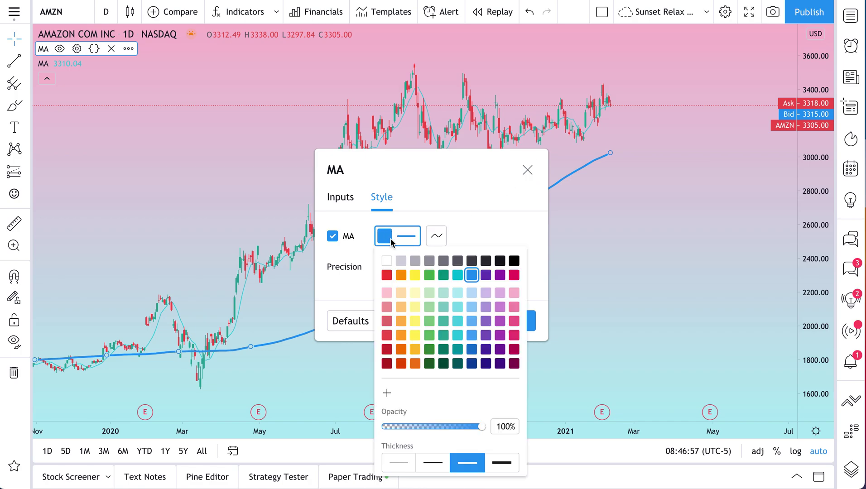
click(473, 308)
click(473, 321)
click(471, 349)
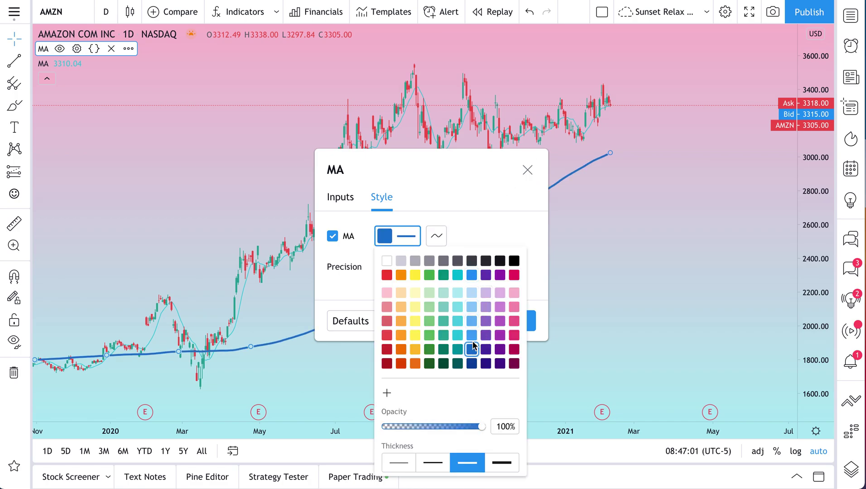
click(476, 216)
click(512, 319)
- Set the second moving average's turquoise line to the second-thickest line thickness
mouse_move(66, 66)
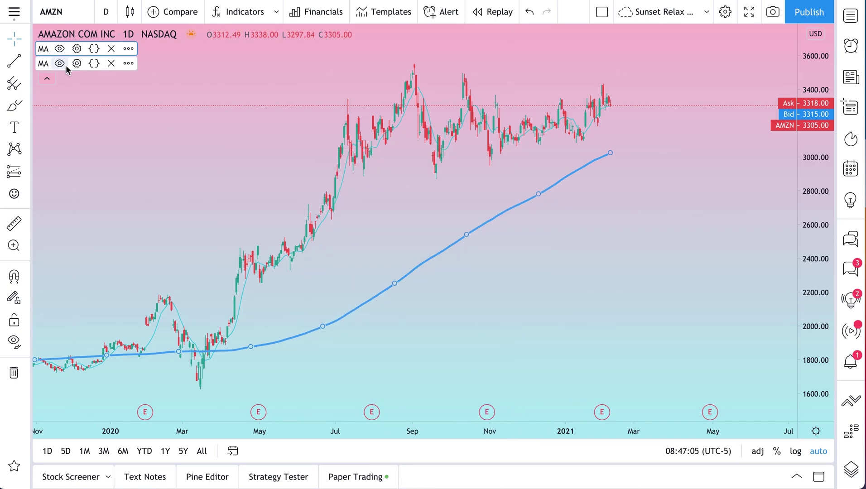
scroll(348, 204, left, 5)
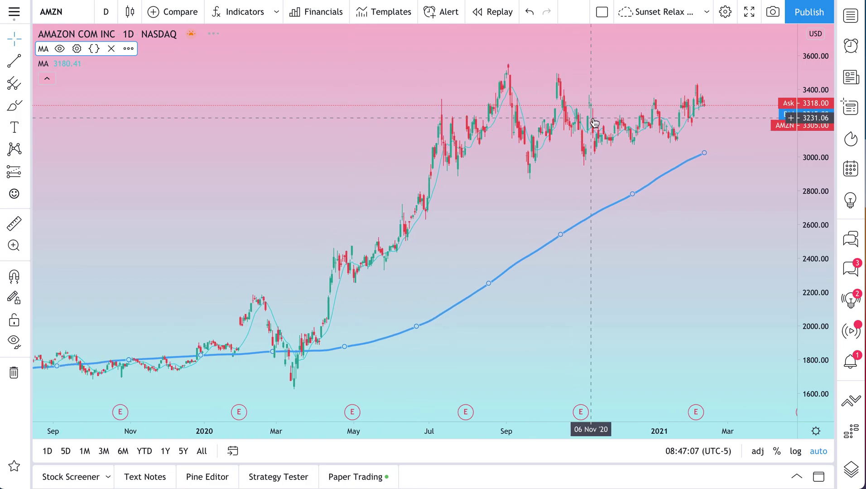
click(76, 63)
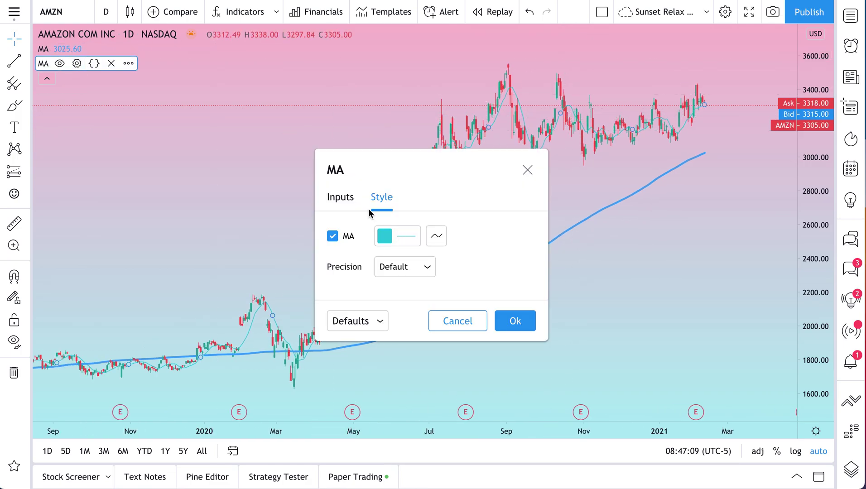
click(399, 237)
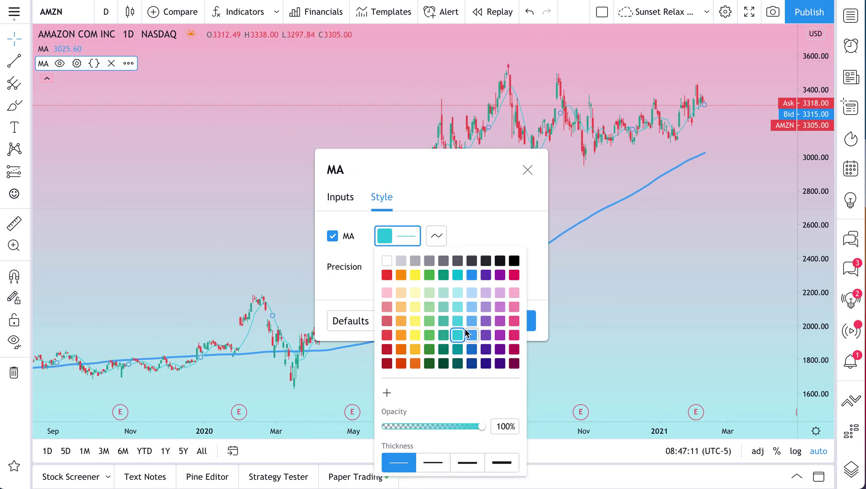
click(467, 462)
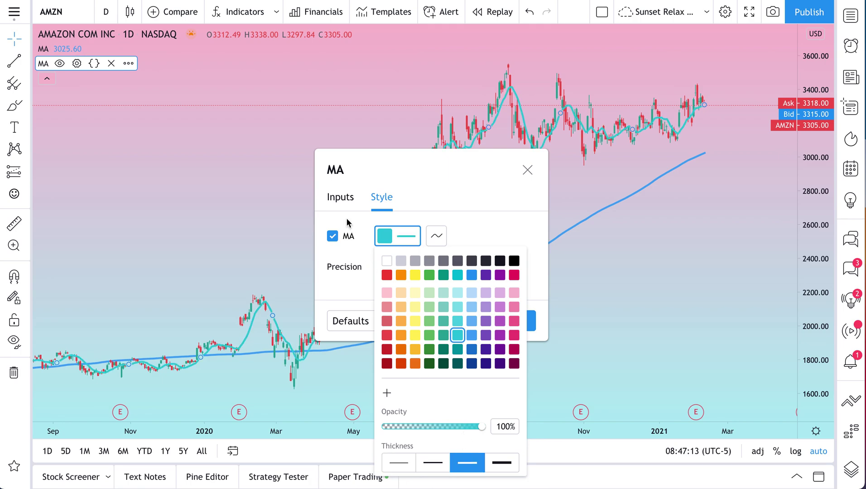
- Increase the second moving average's length above 9, apply the settings, and inspect both averages against the price
click(340, 199)
click(430, 265)
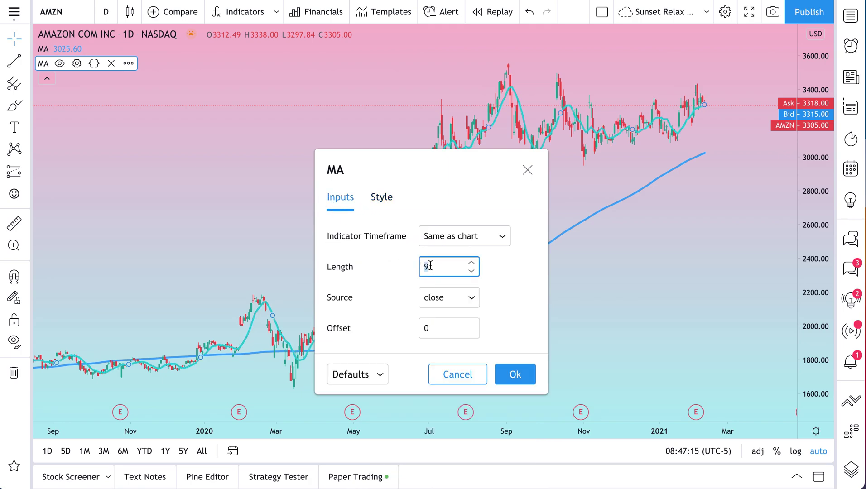
click(516, 371)
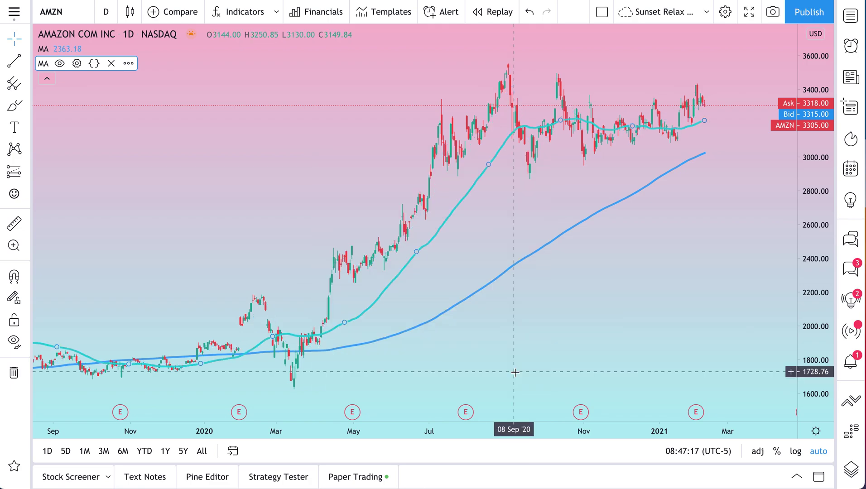
scroll(604, 188, up, 3)
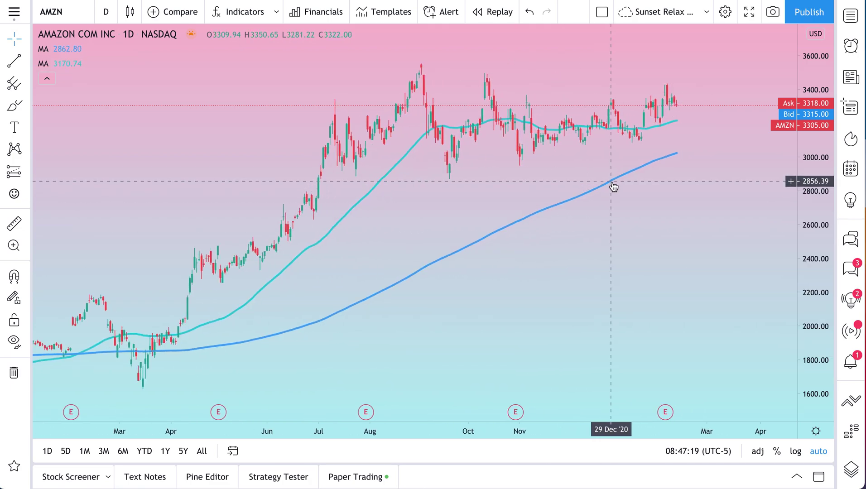
scroll(474, 179, up, 1)
scroll(474, 180, up, 1)
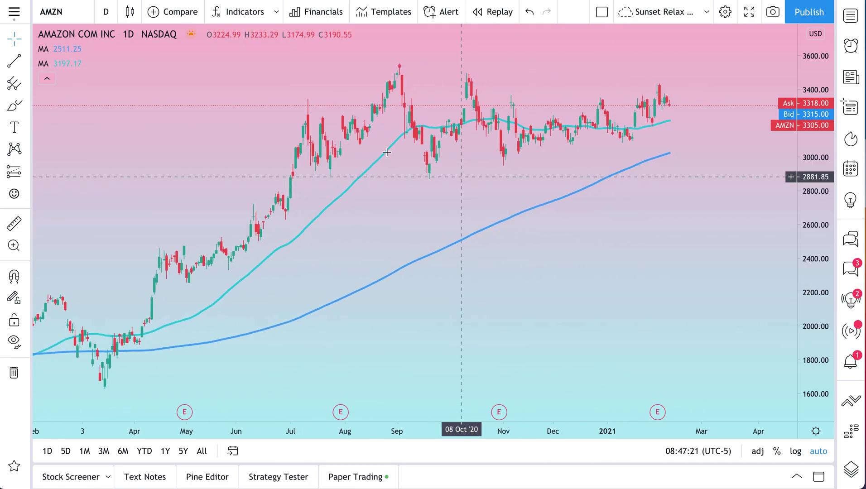
- Search the indicators for volume and add the built-in Volume indicator to the AMZN chart
key(slash)
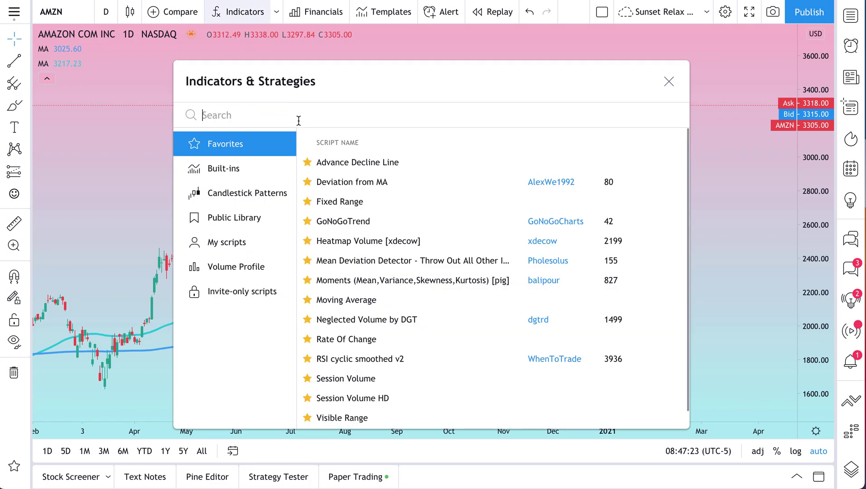
text(volu)
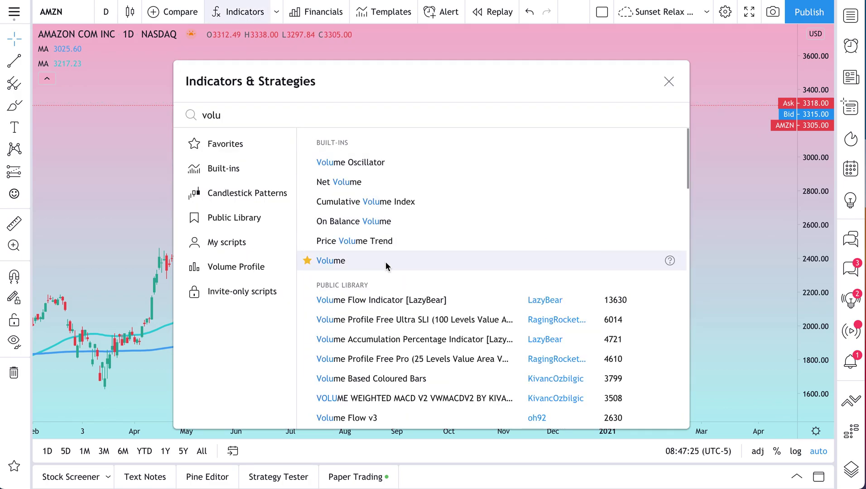
click(354, 262)
click(669, 81)
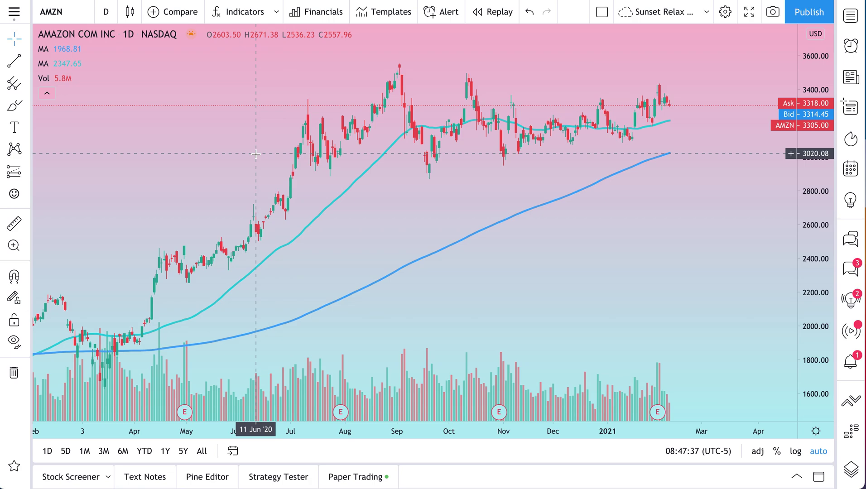
- Add the Visible Range volume profile to the chart and inspect it over longer and shorter stretches of price history
key(slash)
click(250, 267)
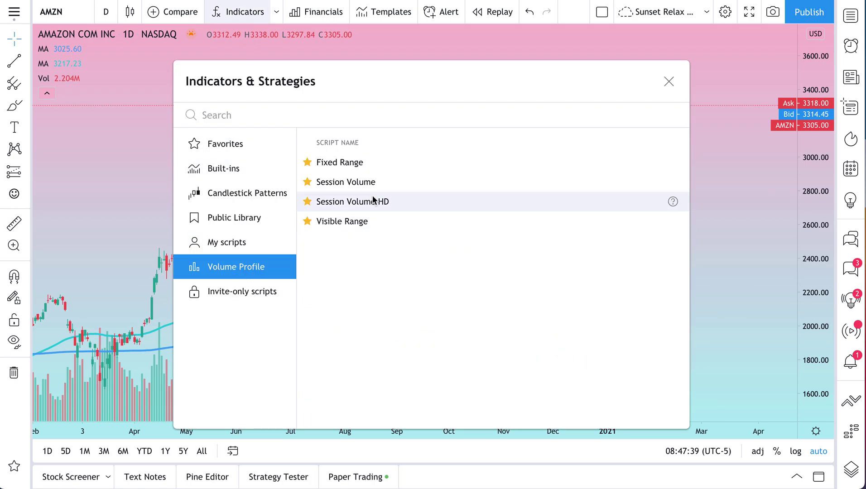
click(360, 218)
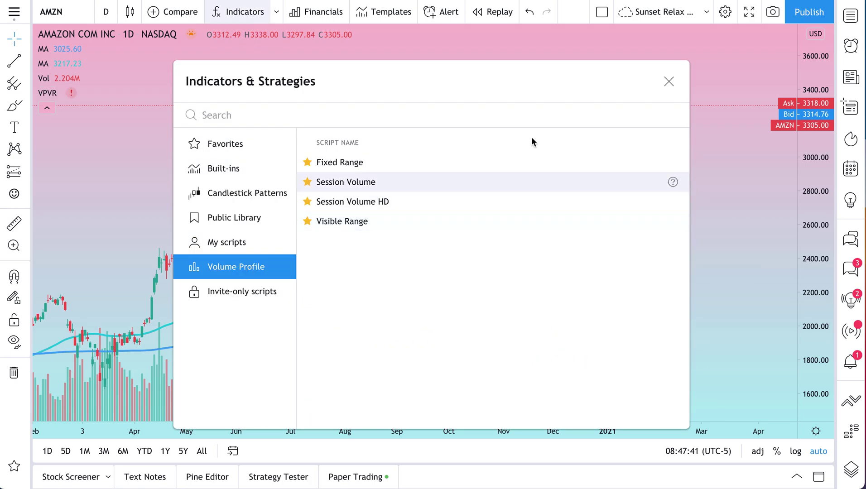
click(670, 87)
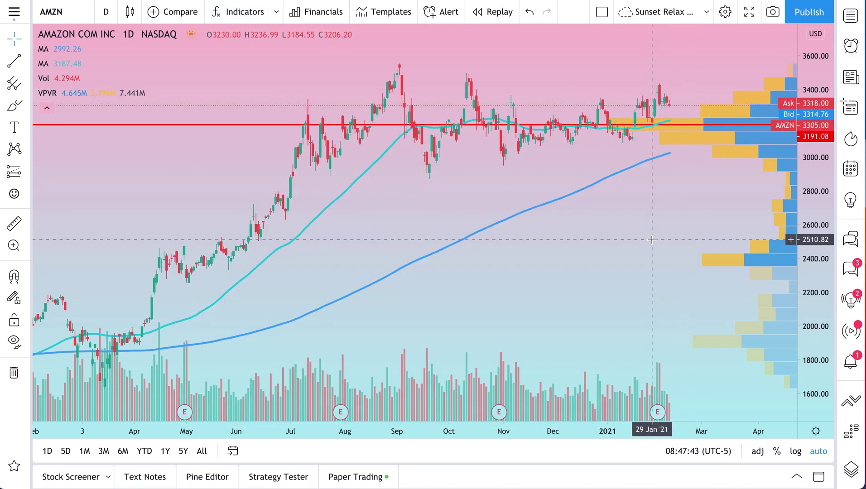
scroll(603, 304, down, 6)
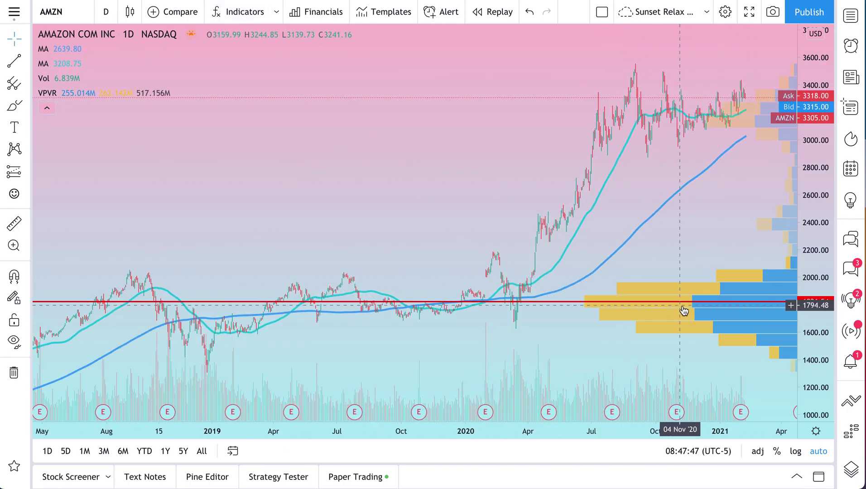
drag(700, 209, 528, 220)
scroll(664, 294, up, 3)
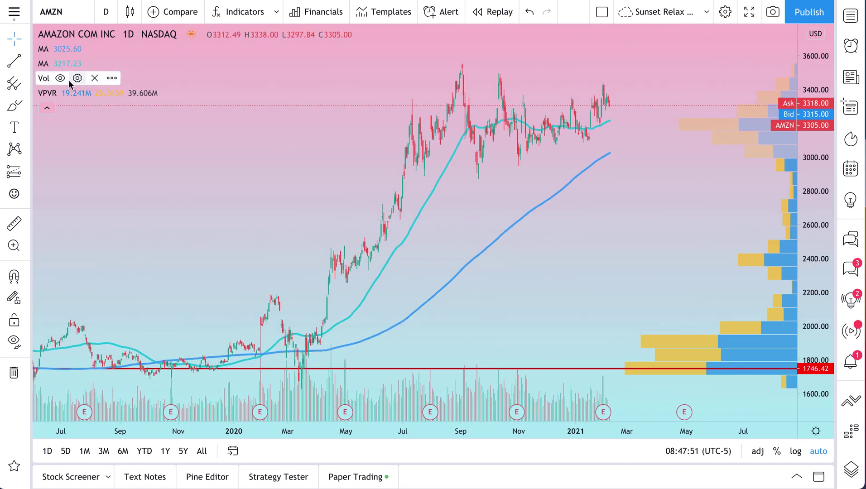
- Recolor the visible-range volume profile's Up Volume in a lighter blue and its Down Volume in pale yellow
click(85, 93)
click(378, 172)
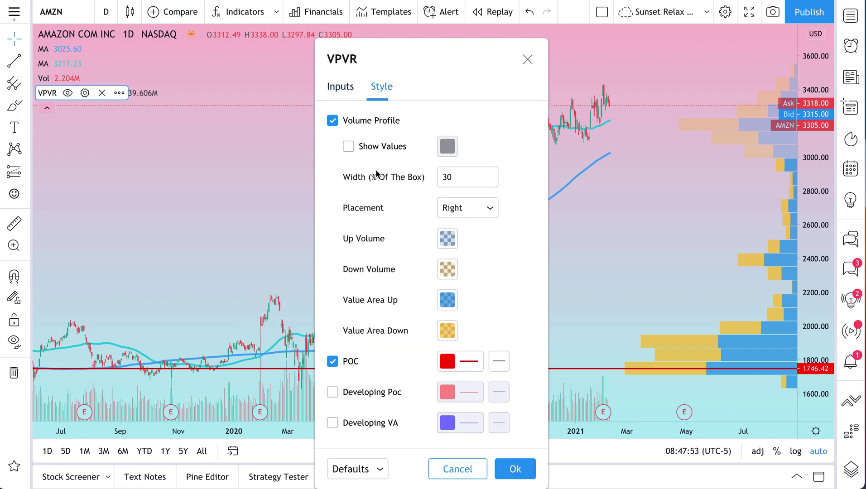
click(445, 242)
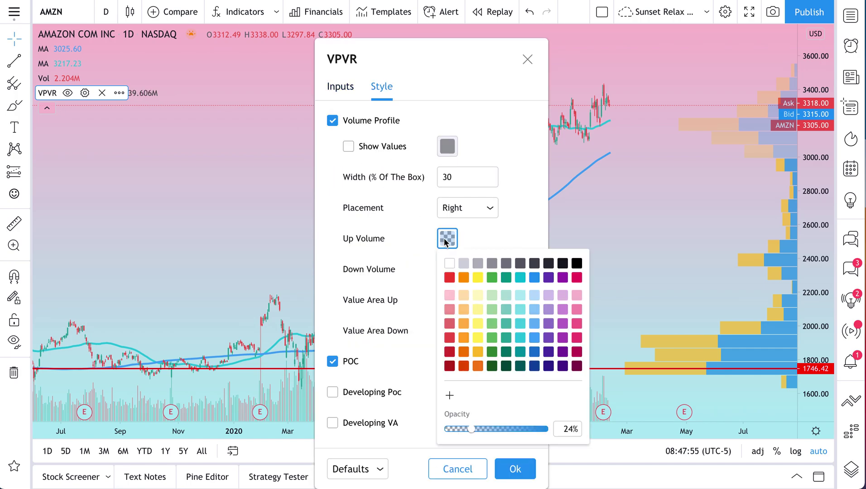
click(535, 311)
click(534, 324)
click(490, 243)
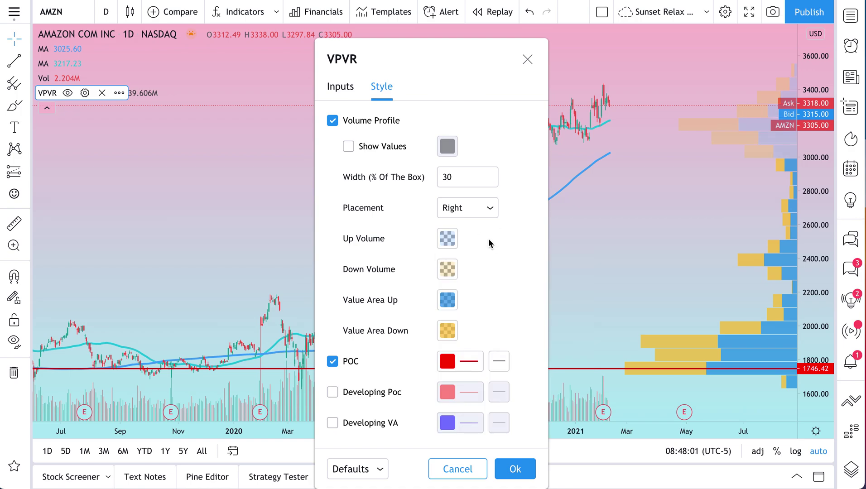
click(447, 267)
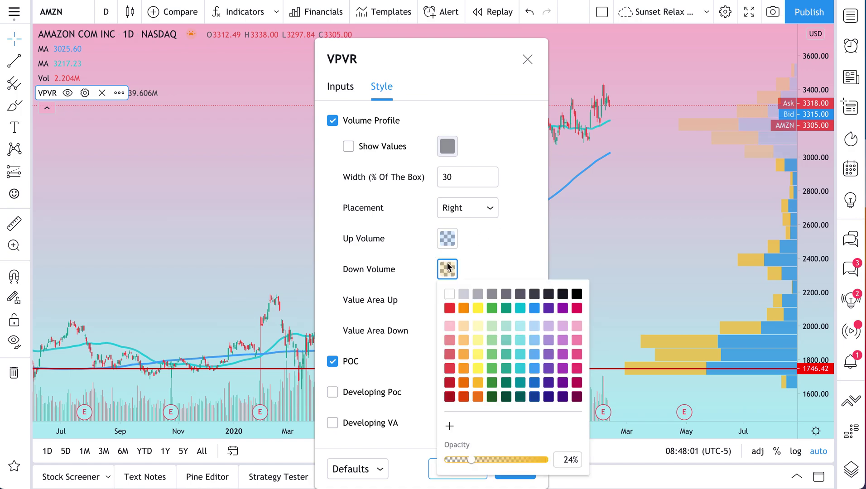
click(477, 341)
click(481, 247)
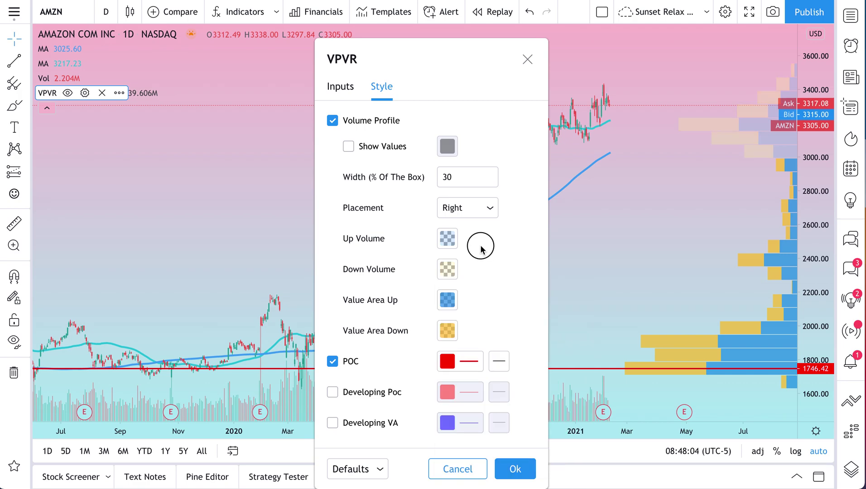
- Recolor the profile's Value Area Up in a lighter blue and Value Area Down in yellow, and close its settings
click(447, 300)
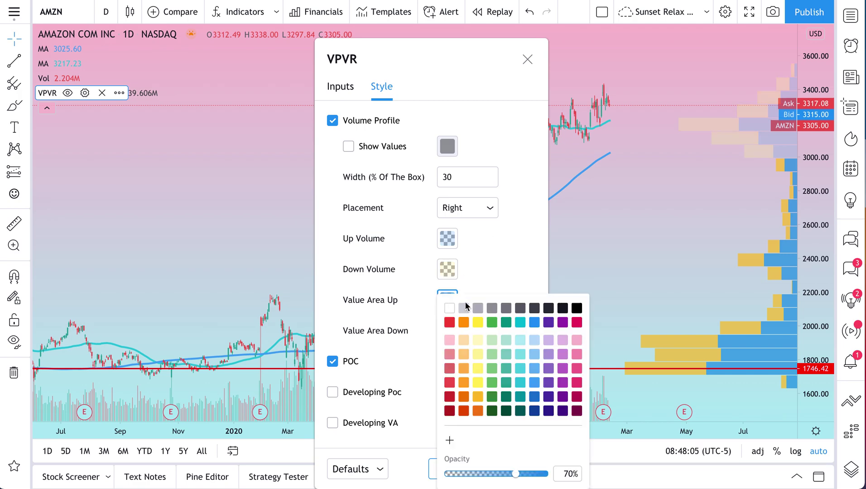
click(535, 386)
click(494, 274)
click(448, 332)
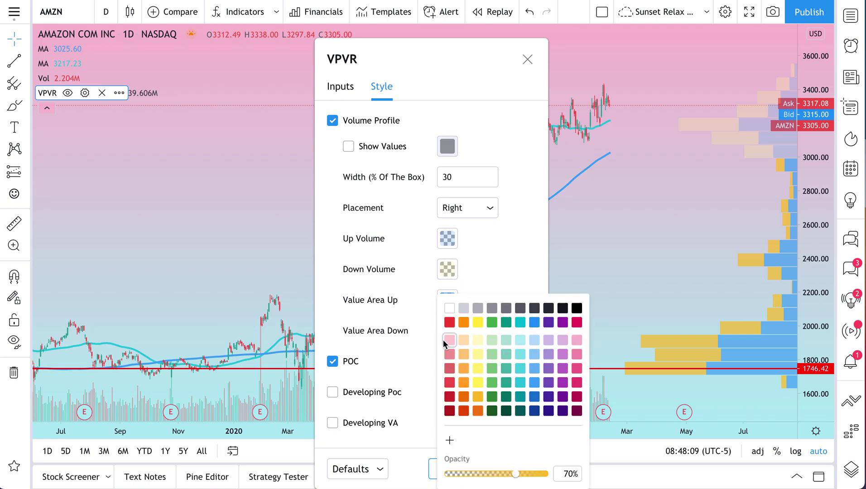
click(479, 384)
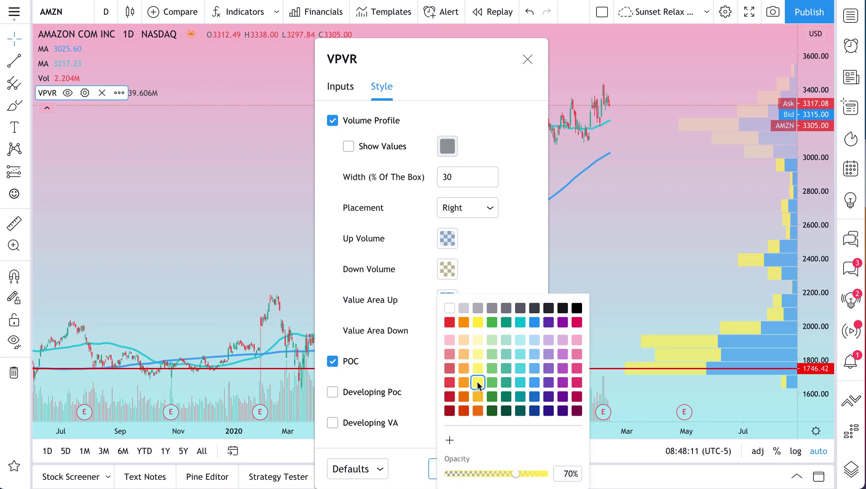
click(503, 234)
click(527, 59)
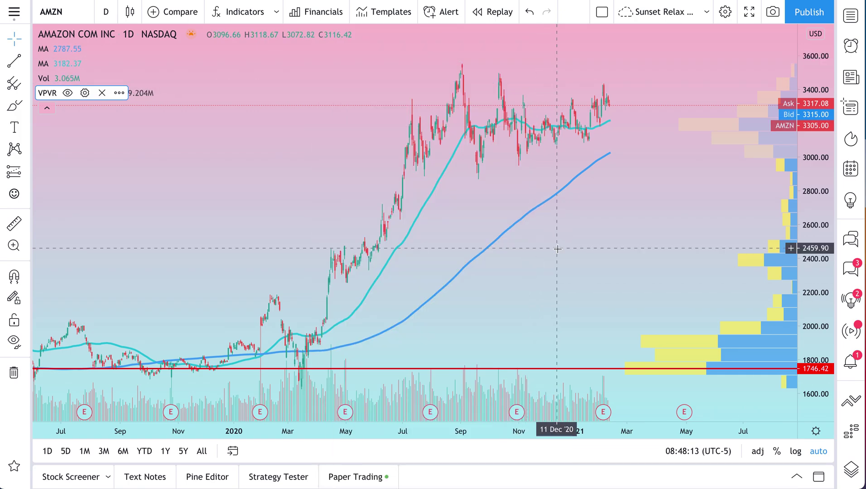
- Start saving the current indicators as a new indicator template named "Smooth Moving Average & Volume"
scroll(557, 248, up, 2)
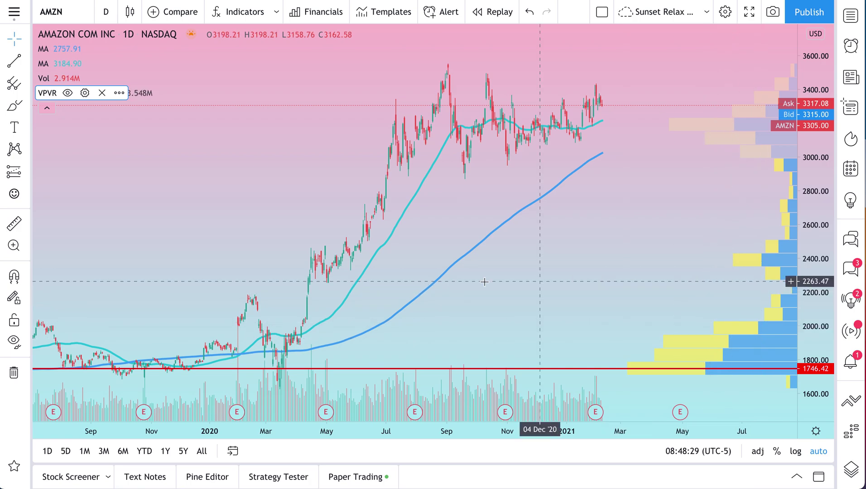
scroll(450, 282, up, 3)
drag(450, 284, 541, 287)
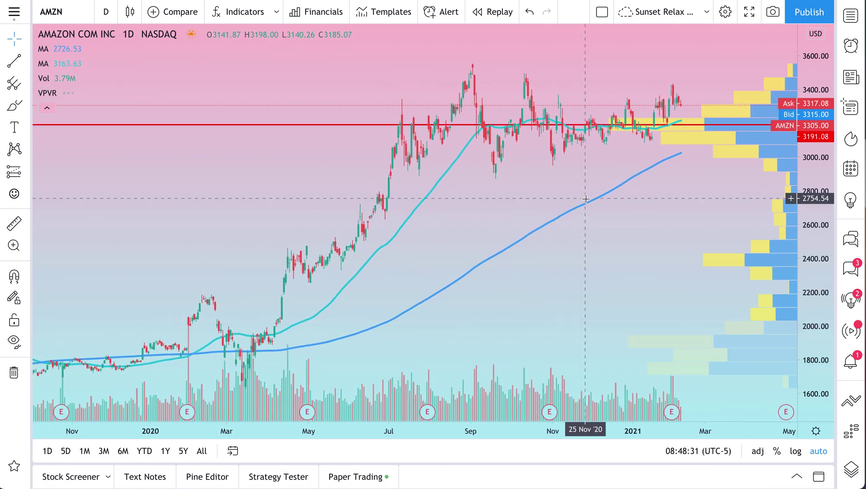
drag(610, 225, 536, 225)
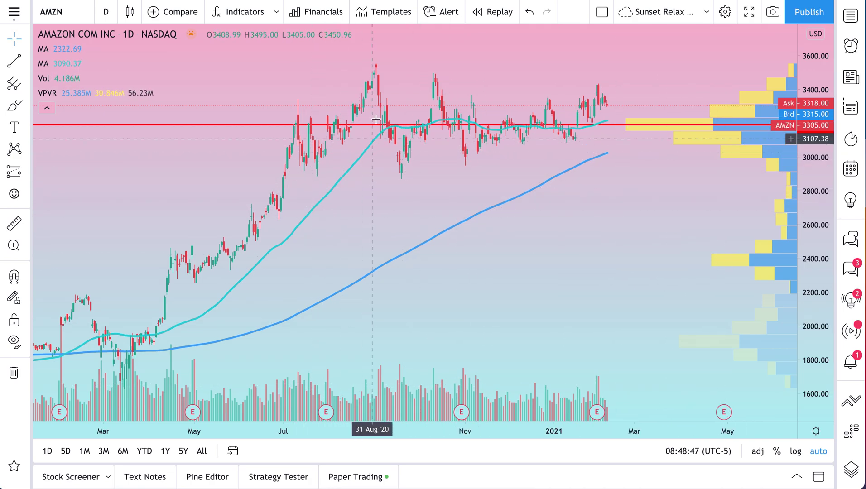
click(388, 22)
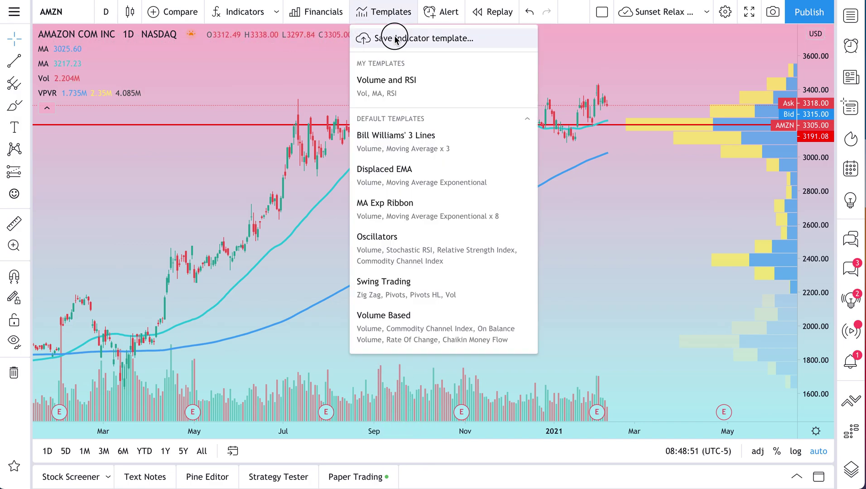
click(399, 38)
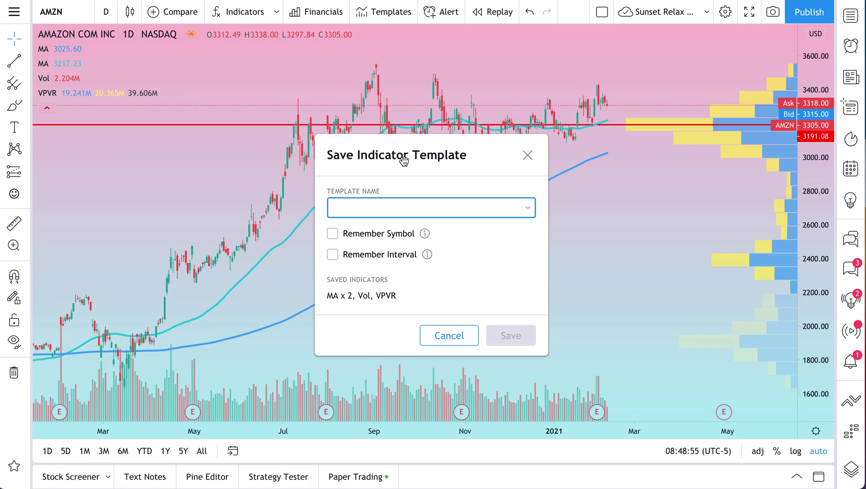
text(Smooth Moving Average & Volume)
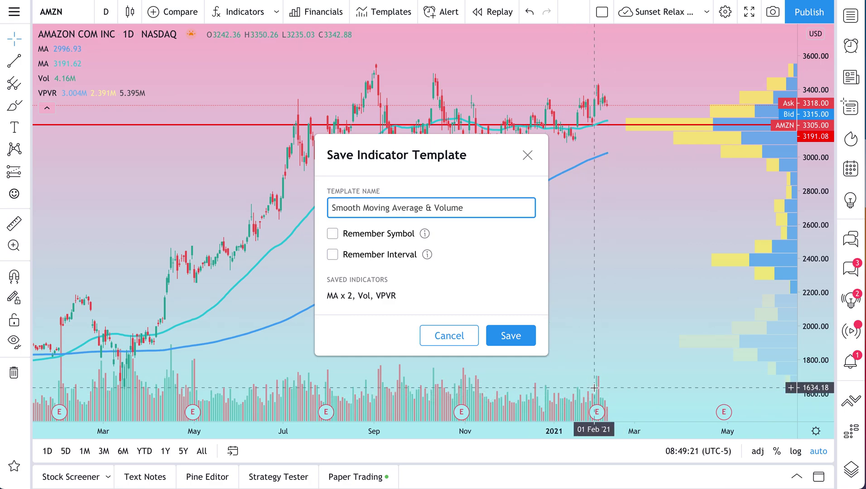
- Keep Remember Symbol off after trying it, enable Remember Interval, and save the indicator template
click(335, 236)
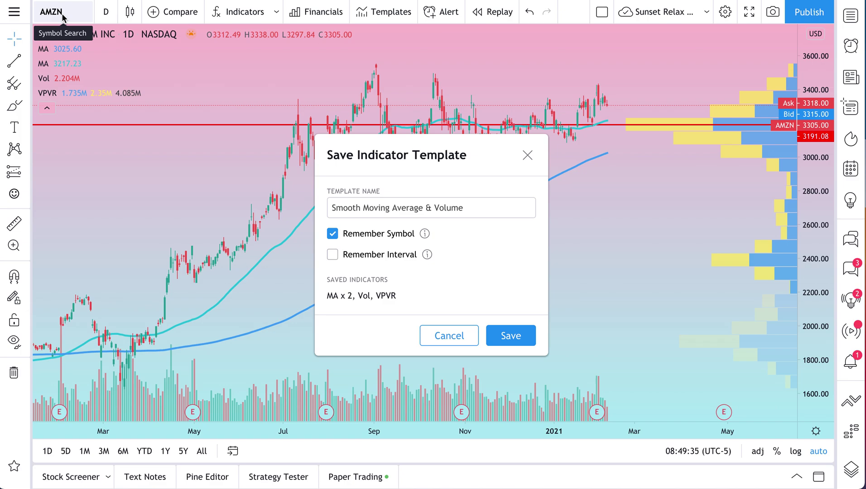
click(338, 240)
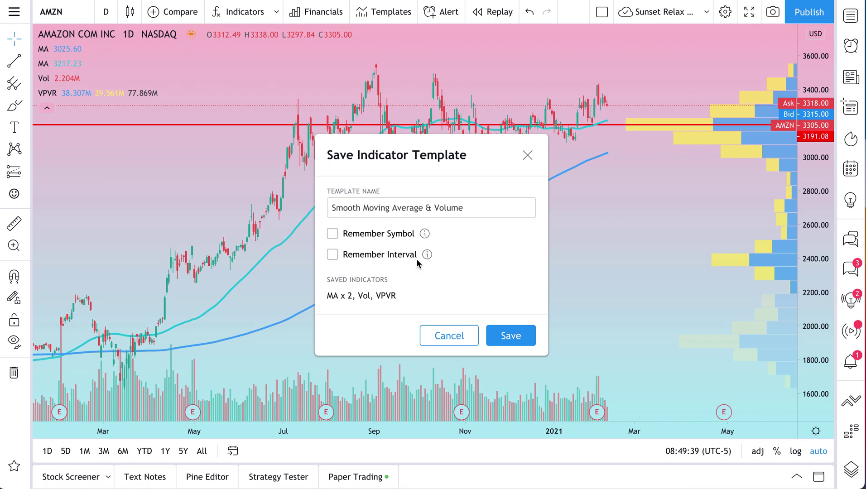
mouse_move(427, 255)
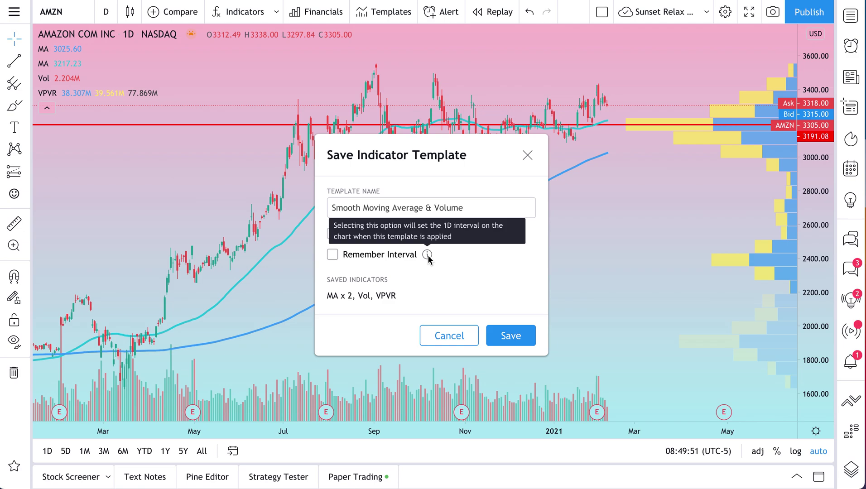
click(333, 255)
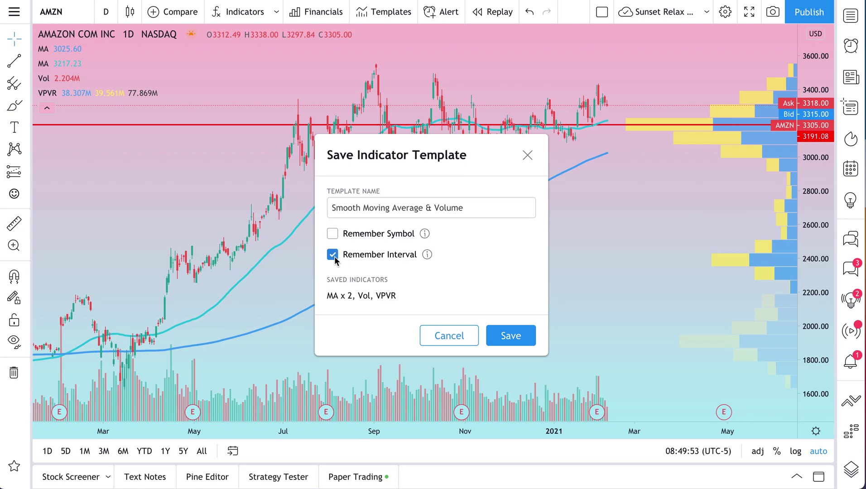
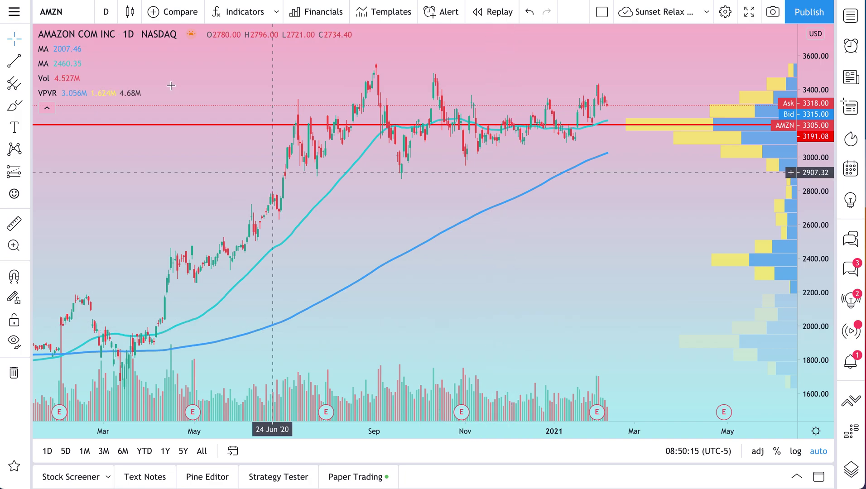
- Switch the chart to the EURUSD symbol to check the indicators on a currency pair
click(61, 14)
text(EUR)
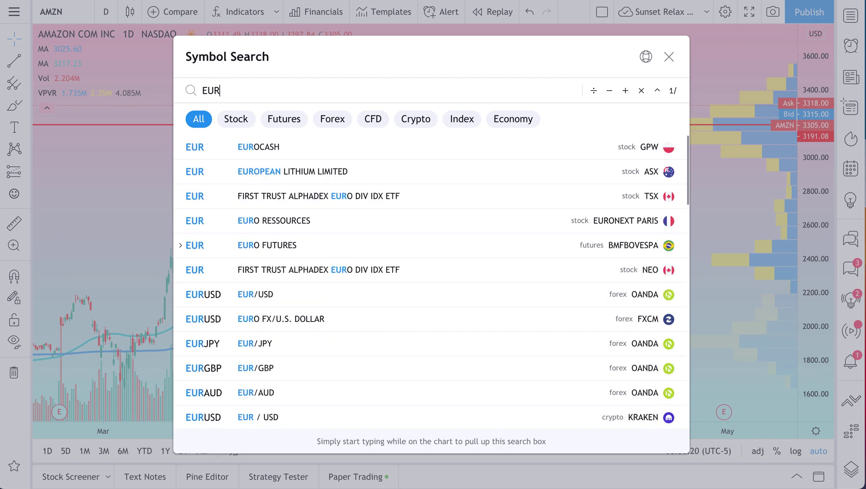
text(USD)
key(Return)
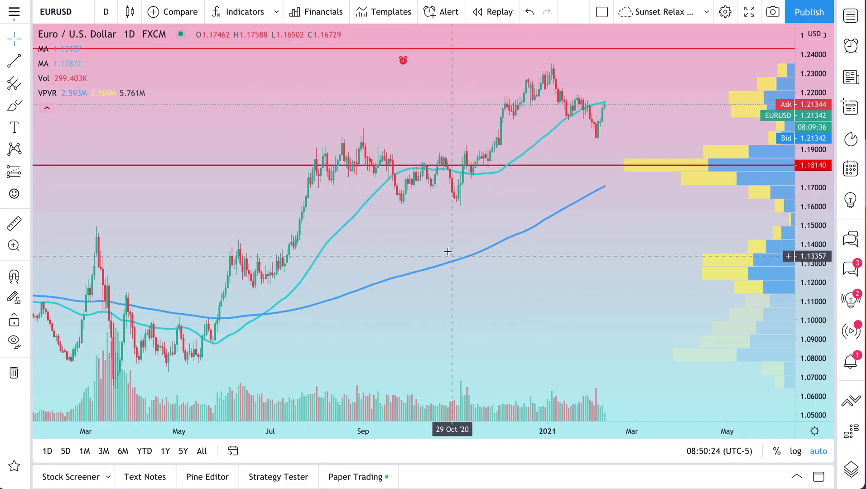
- Switch the chart to the TSLA symbol and check the list of saved indicator templates
click(68, 14)
text(TSLA)
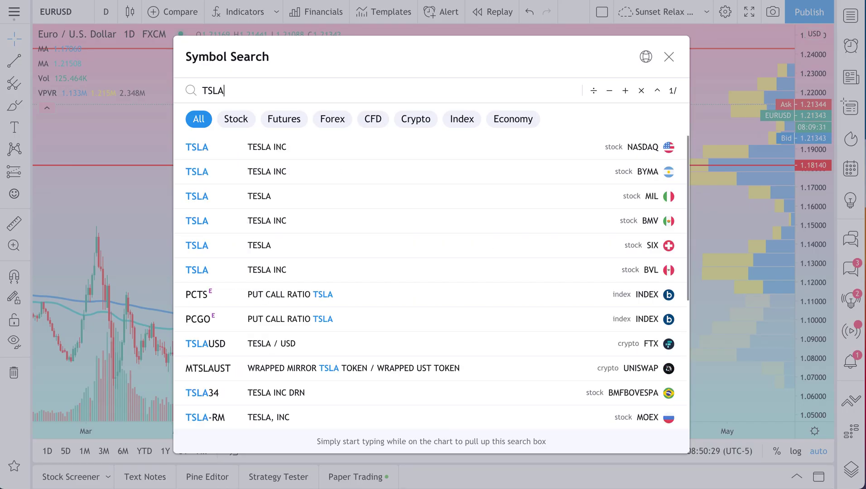
key(Return)
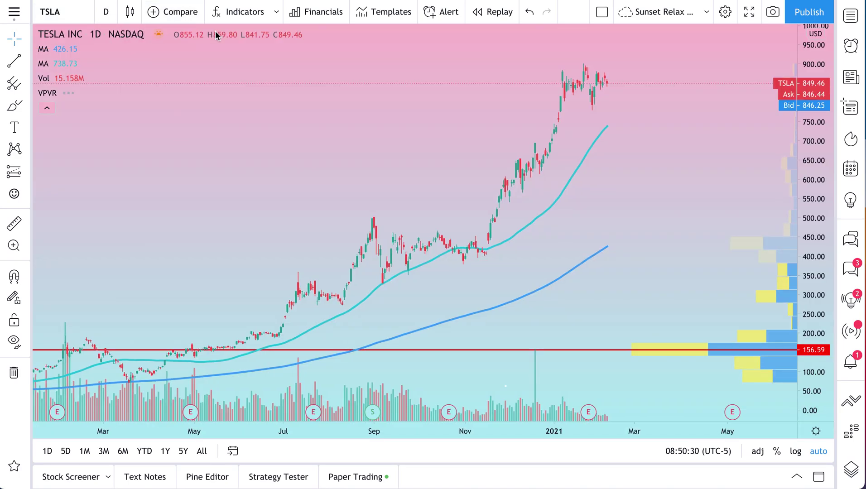
click(381, 13)
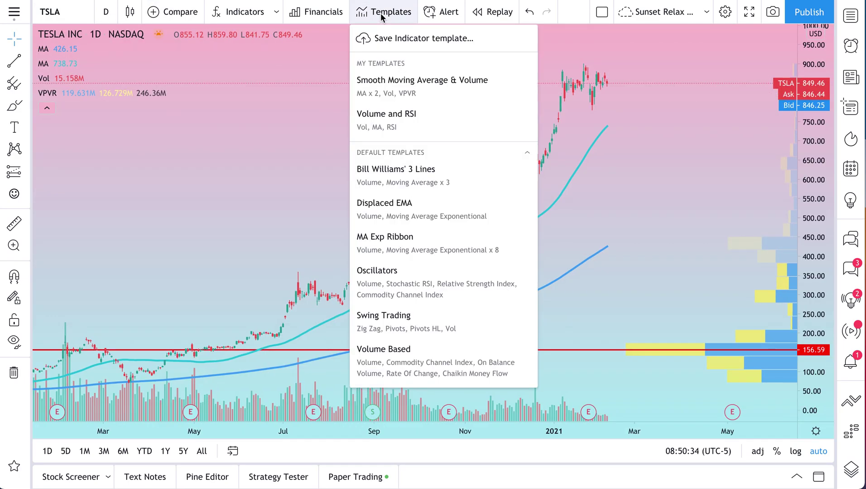
- Remove the volume profile, volume and both moving average indicators from the TSLA chart
click(102, 96)
click(95, 91)
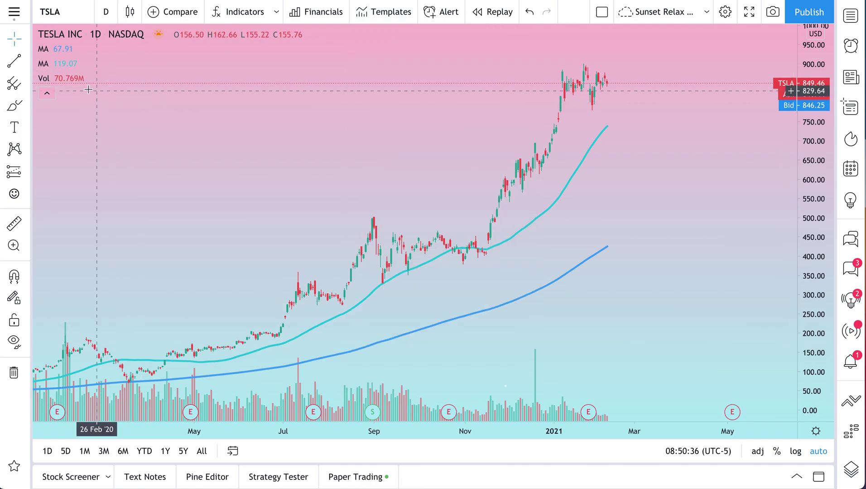
click(94, 79)
click(94, 63)
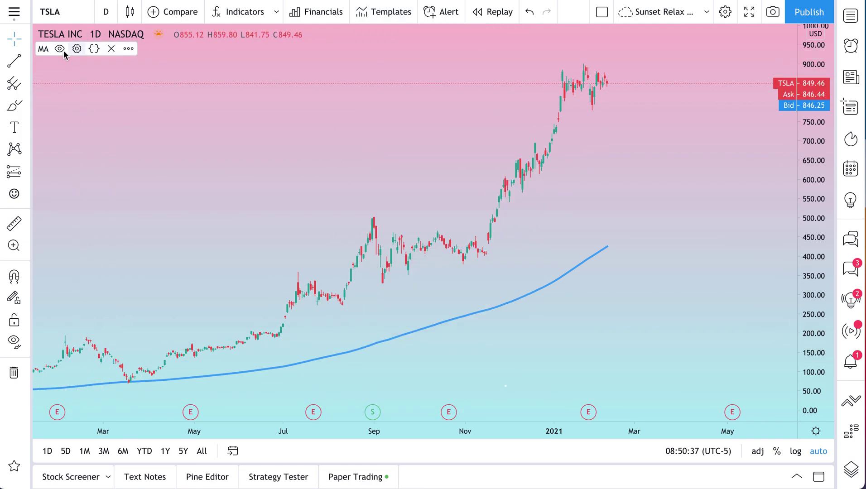
click(96, 49)
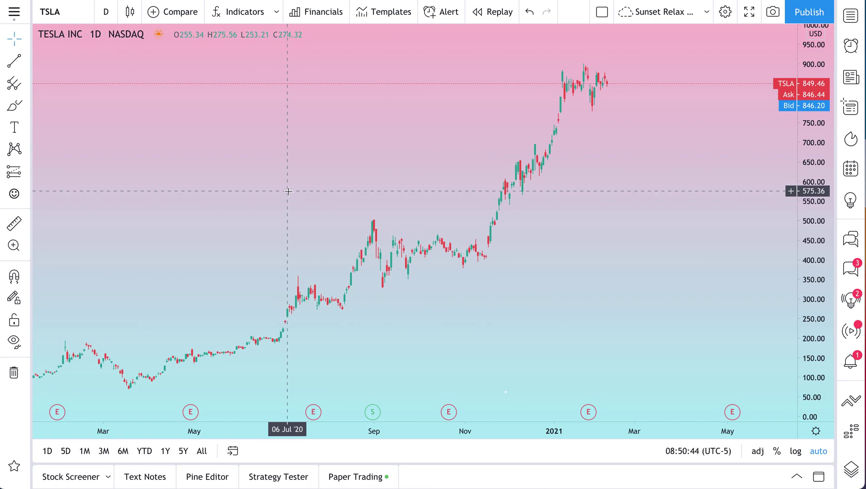
- Apply the "Smooth Moving Average & Volume" indicator template to TSLA and switch the chart to USDJPY
click(397, 14)
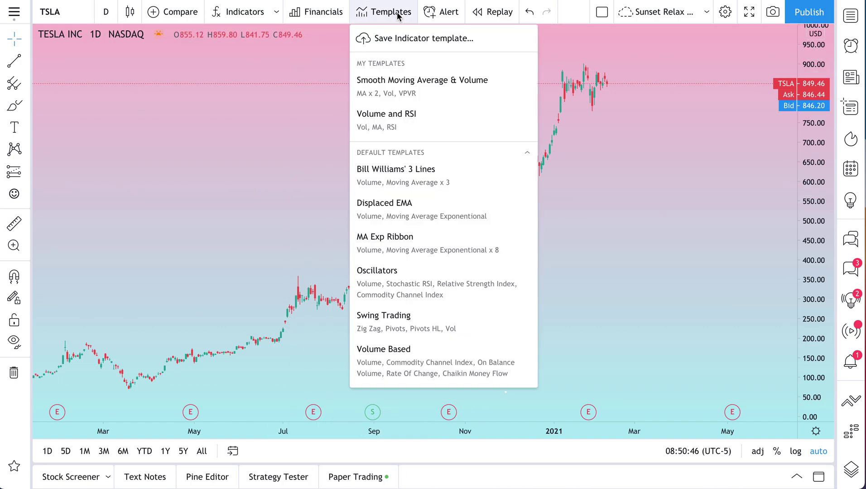
click(426, 95)
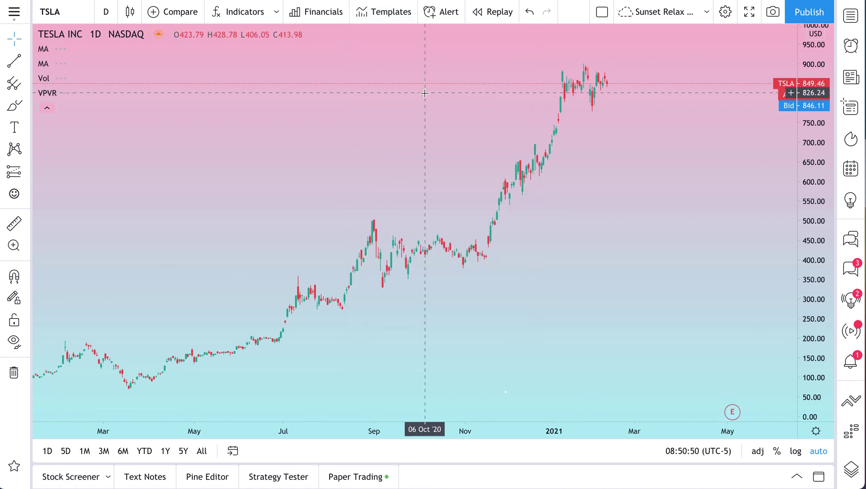
click(53, 12)
text(USDJPY)
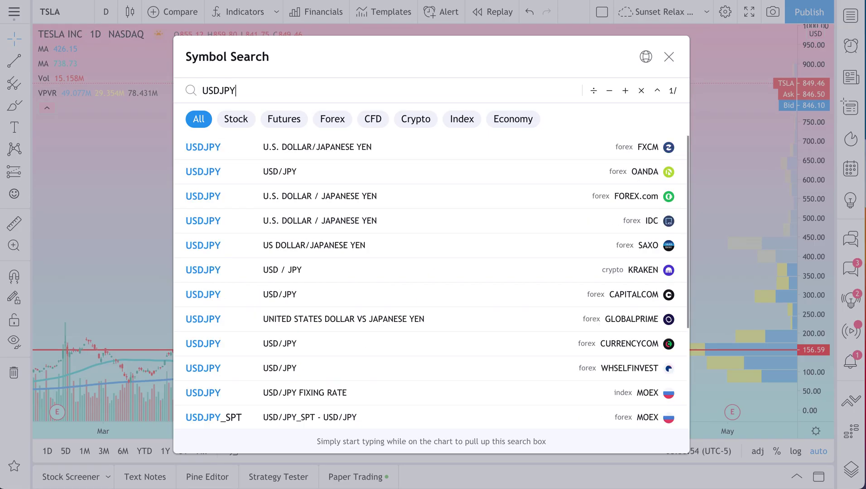
key(Return)
- Switch the chart to BTCUSD and then to ETHUSD to check the indicators on cryptocurrencies
click(56, 13)
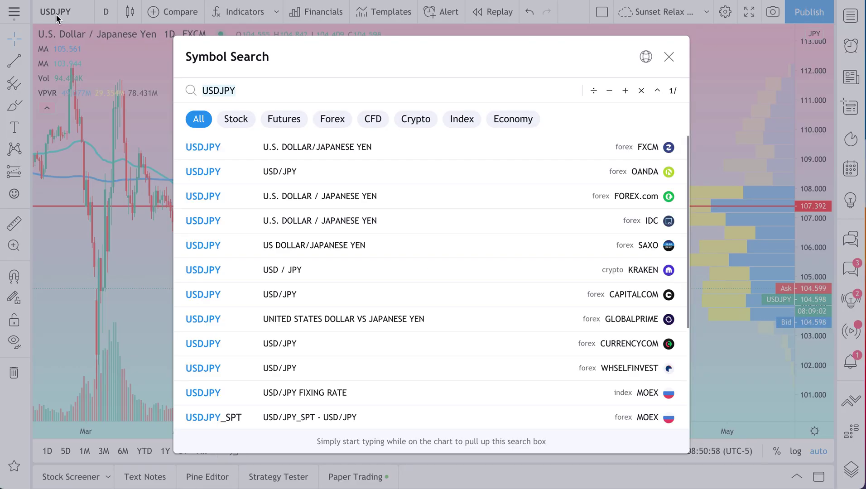
text(BTC)
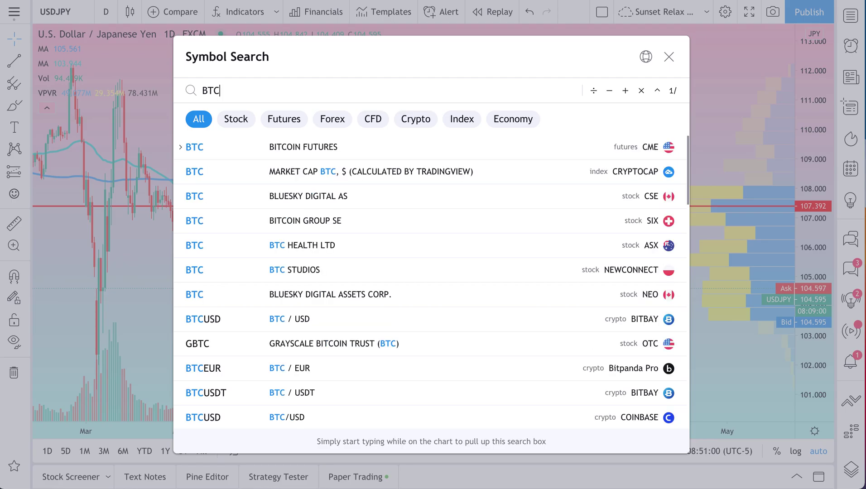
text(USD)
key(Return)
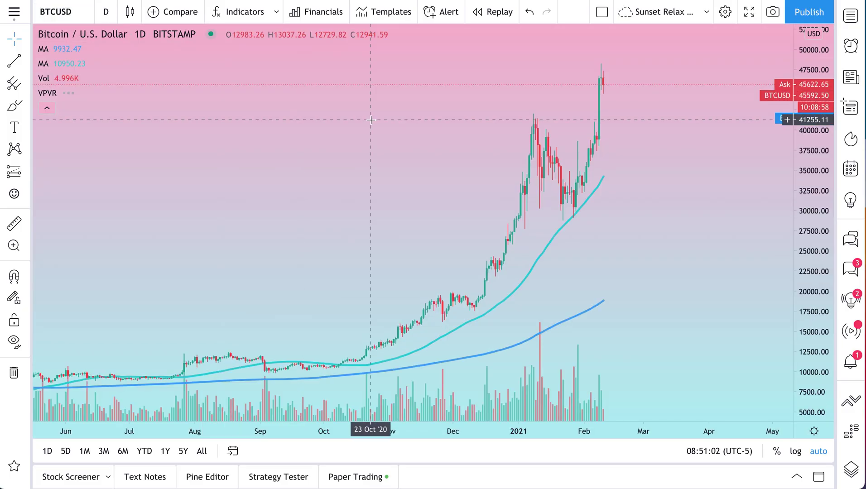
click(62, 12)
text(ETHUSD)
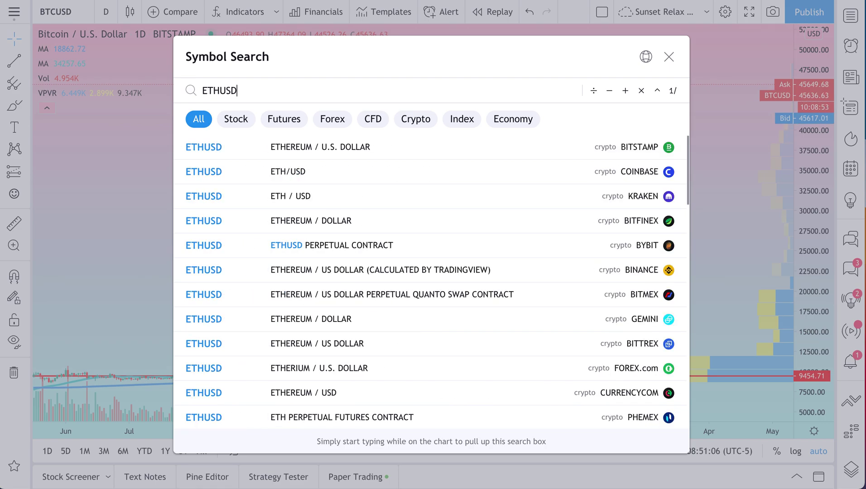
key(Return)
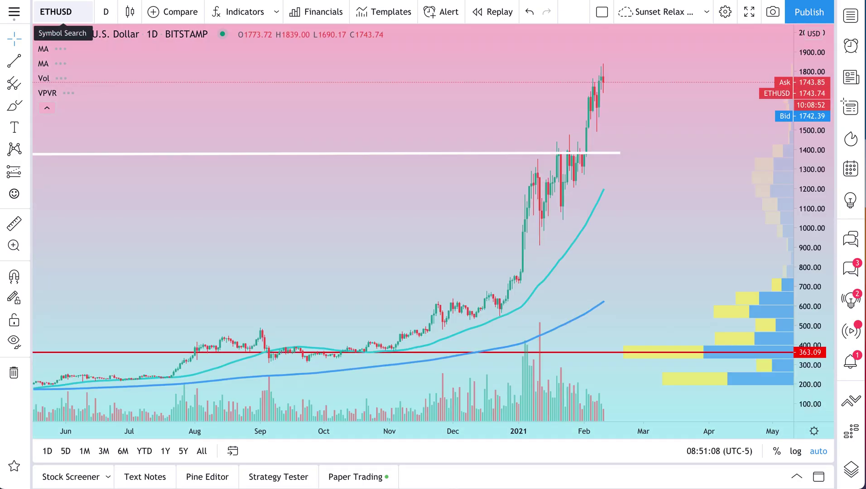
- Search for GC and switch the chart to the COMEX gold futures contract GC1!
click(66, 13)
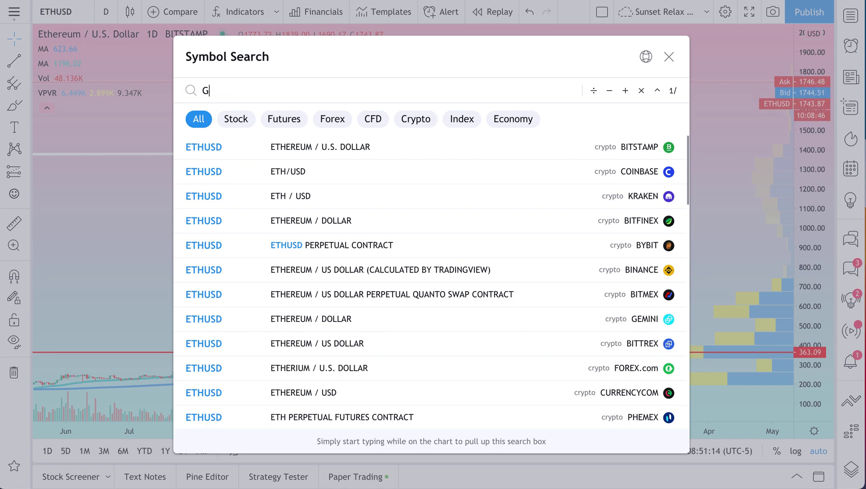
text(GC)
click(275, 148)
click(274, 172)
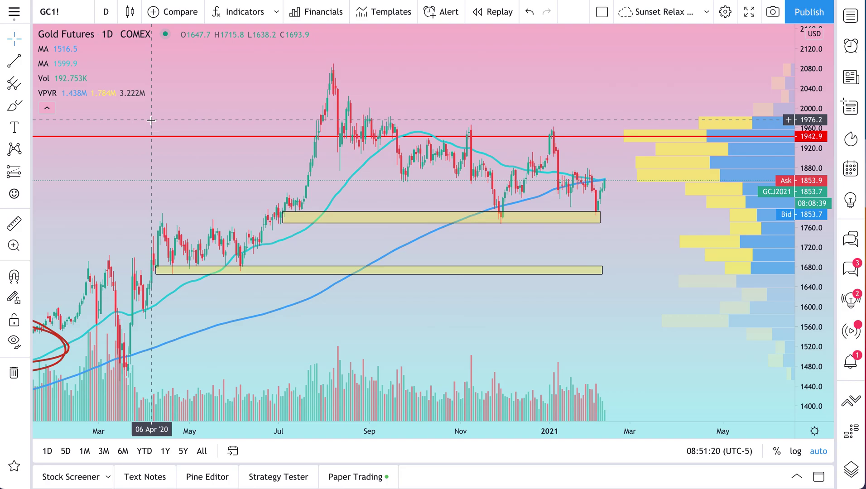
- Switch the chart to the NYMEX crude oil futures contract CL1! and check the list of indicator templates
click(56, 12)
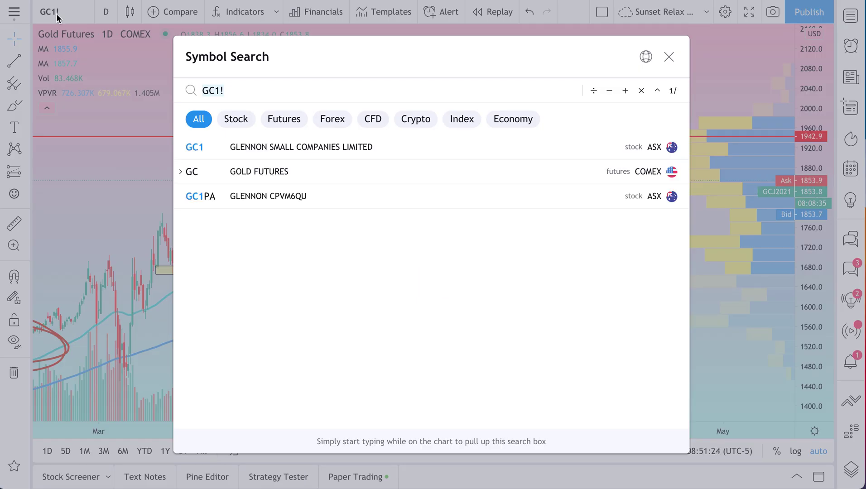
text(CL)
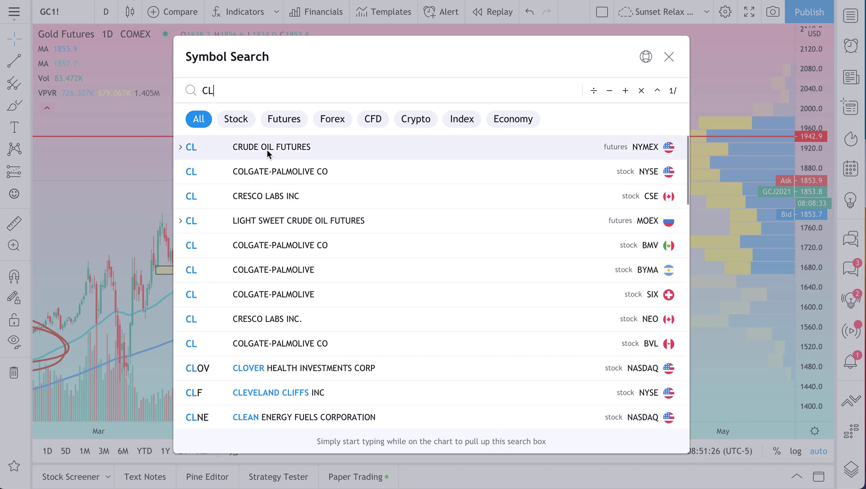
click(267, 149)
click(267, 172)
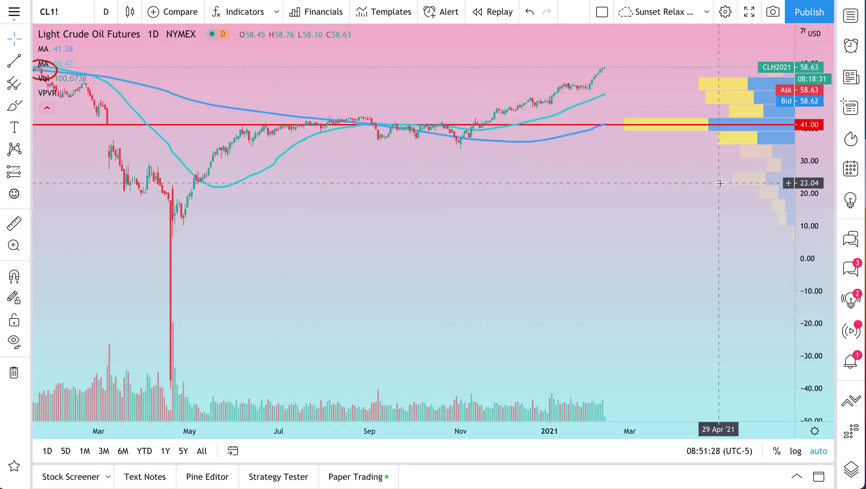
scroll(495, 202, up, 5)
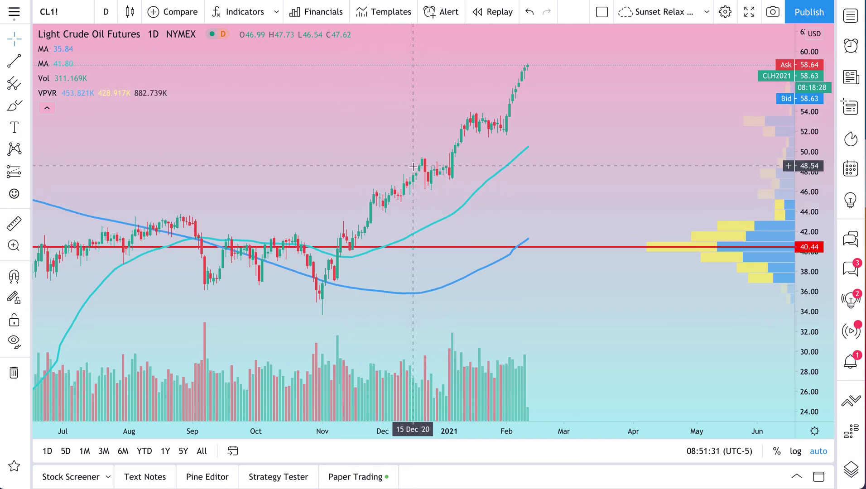
scroll(413, 167, up, 2)
scroll(413, 166, up, 1)
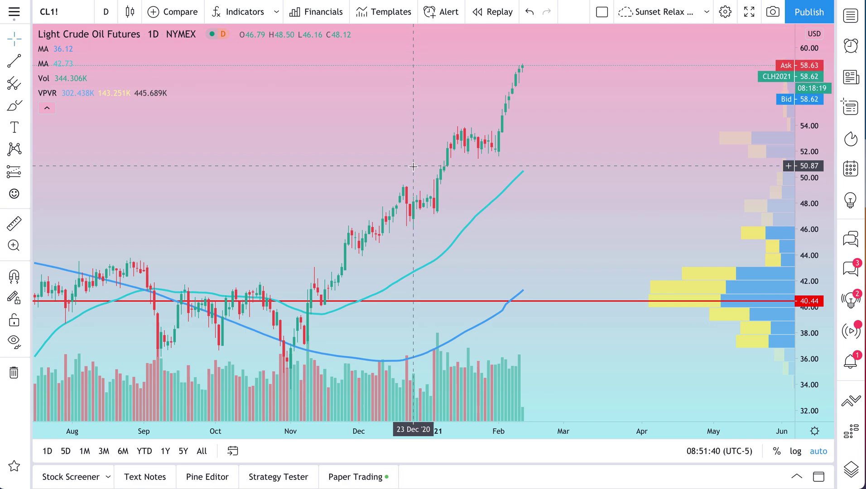
click(381, 12)
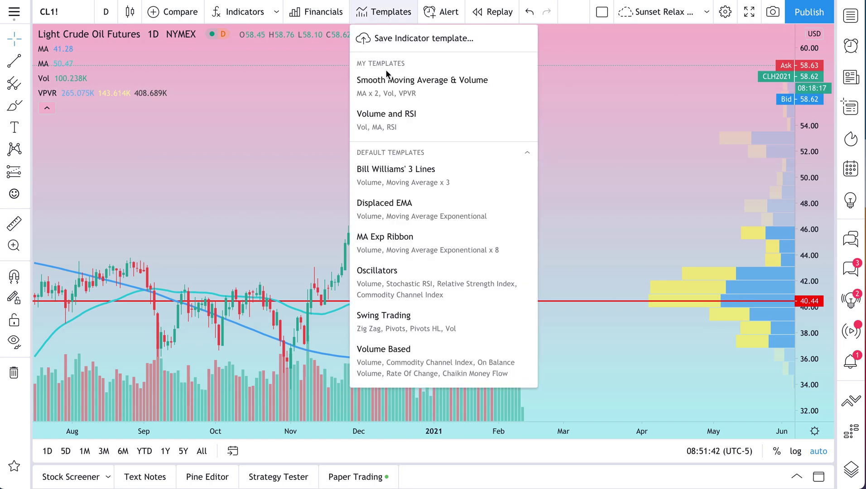
click(299, 159)
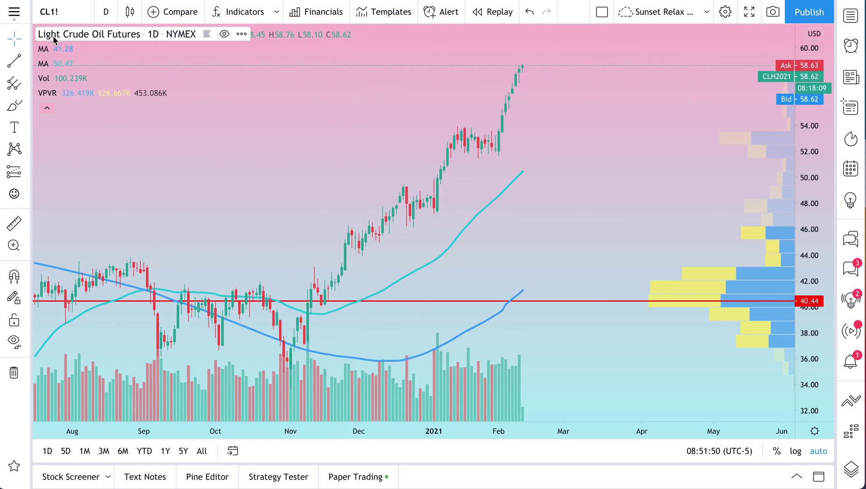
- Switch the chart to EURUSD and apply the default MA Exp Ribbon indicator template
click(50, 12)
text(EURUSD)
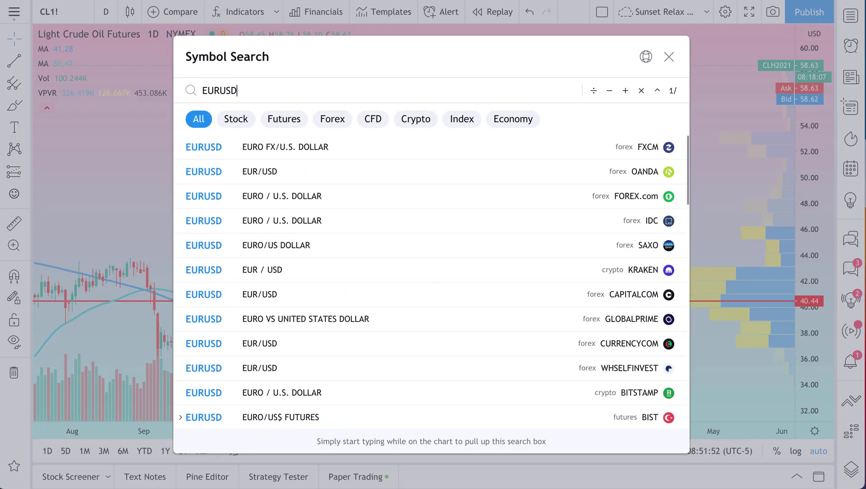
key(Return)
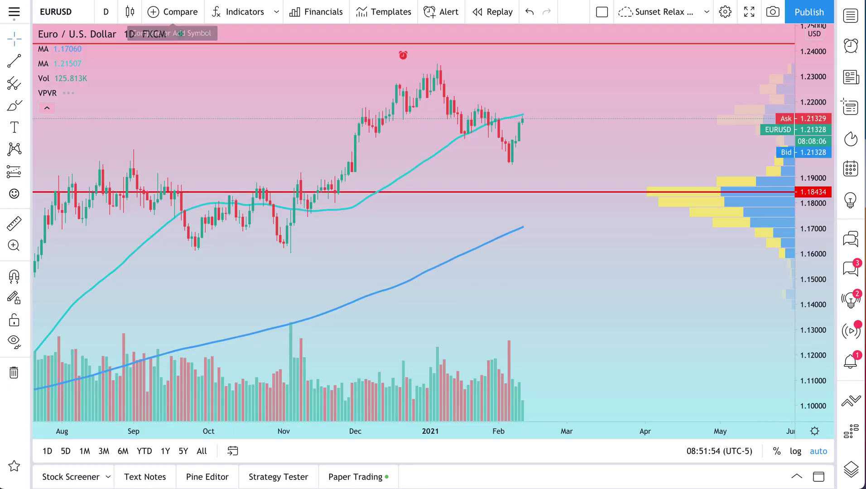
click(380, 18)
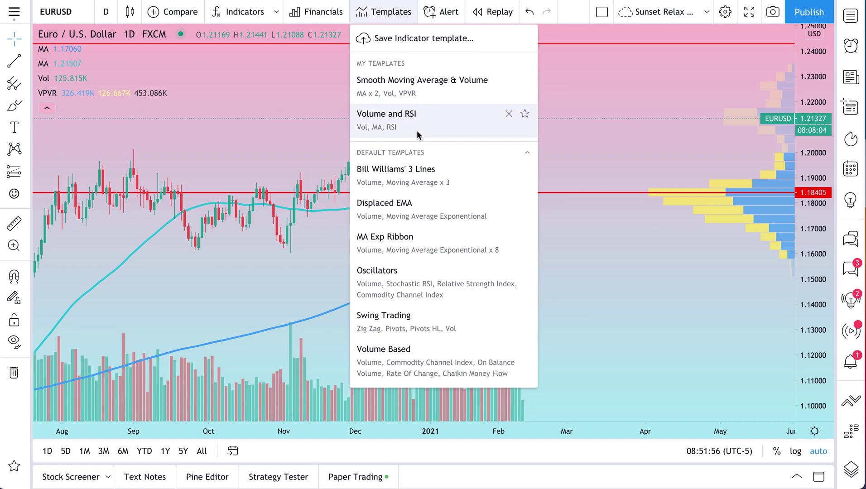
click(406, 241)
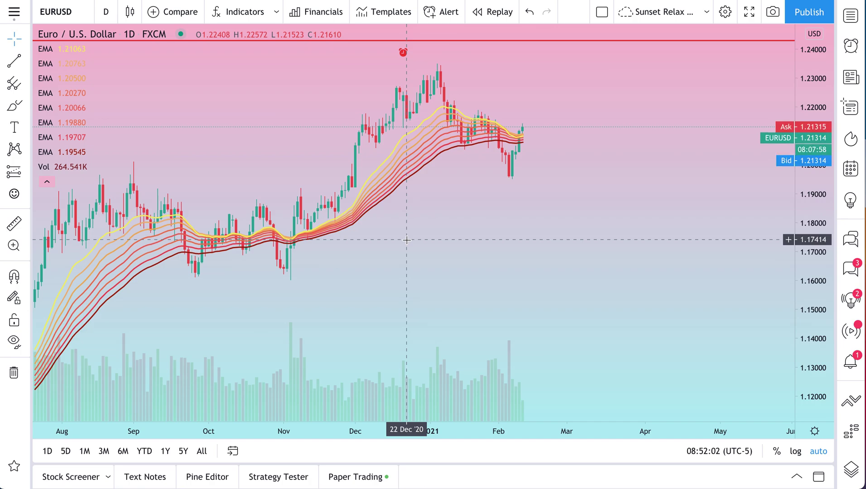
- Add the "Smooth Moving Average & Volume" template to the favorites
click(381, 9)
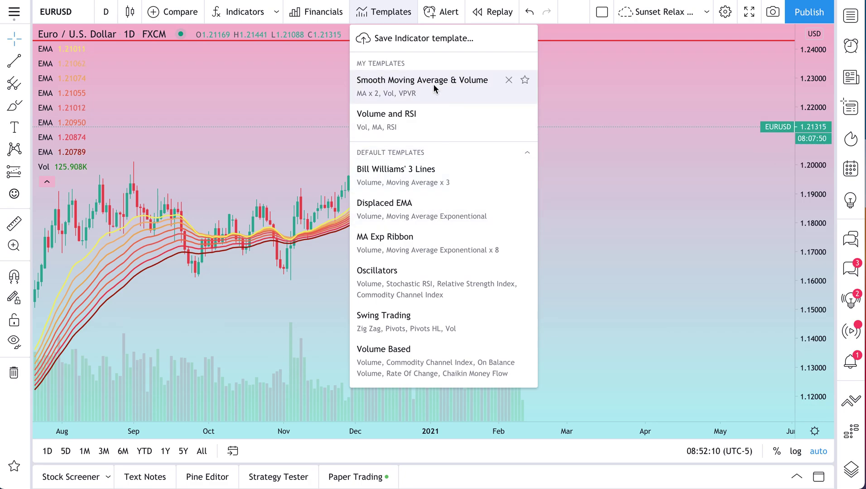
click(524, 80)
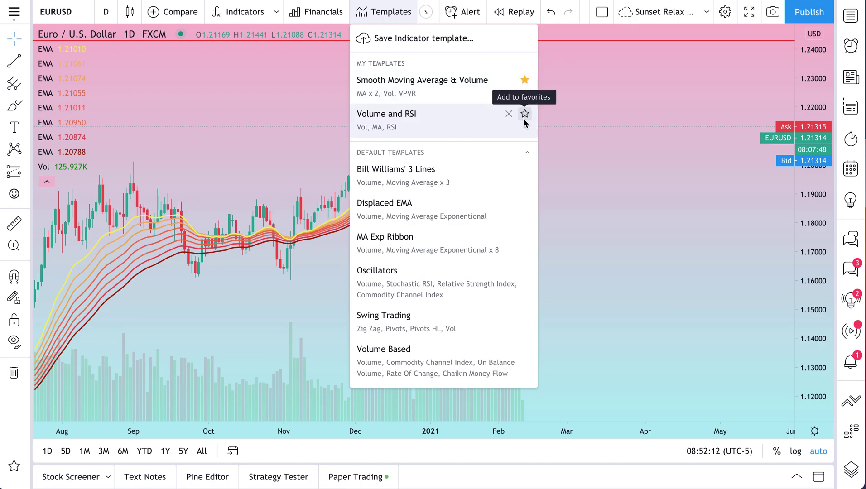
click(589, 102)
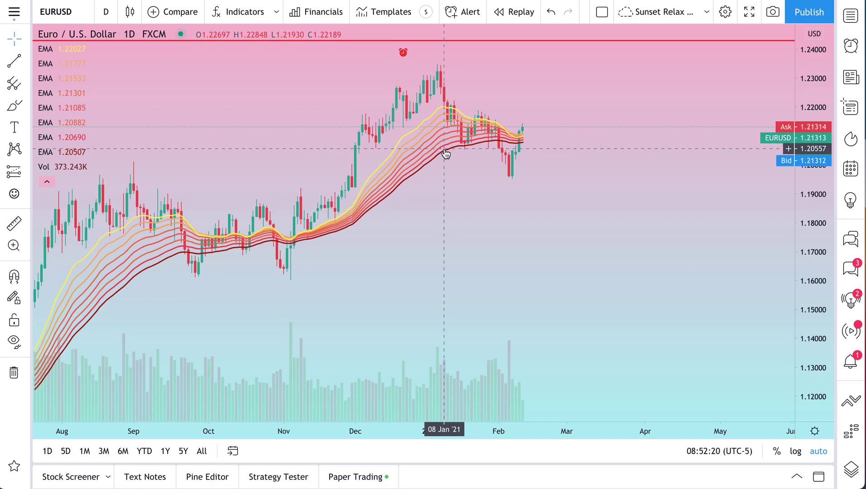
- Apply the favorite "Smooth Moving Average & Volume" template to the EURUSD chart through its favorites shortcut
click(399, 17)
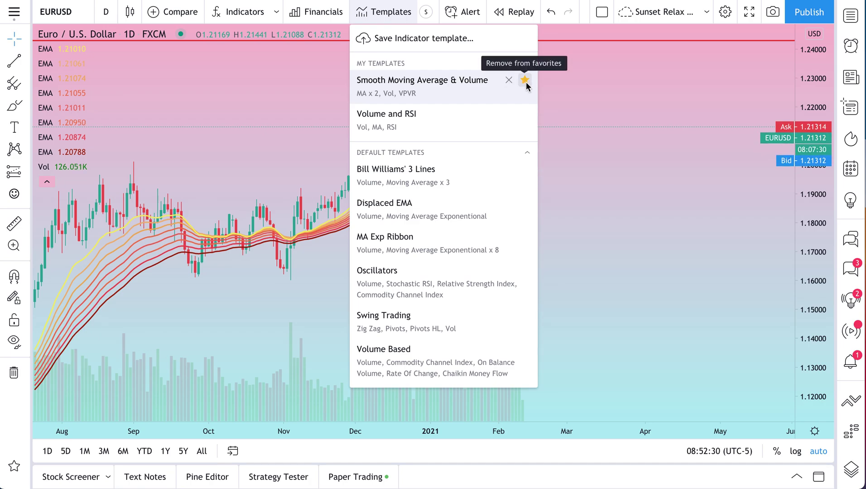
click(584, 84)
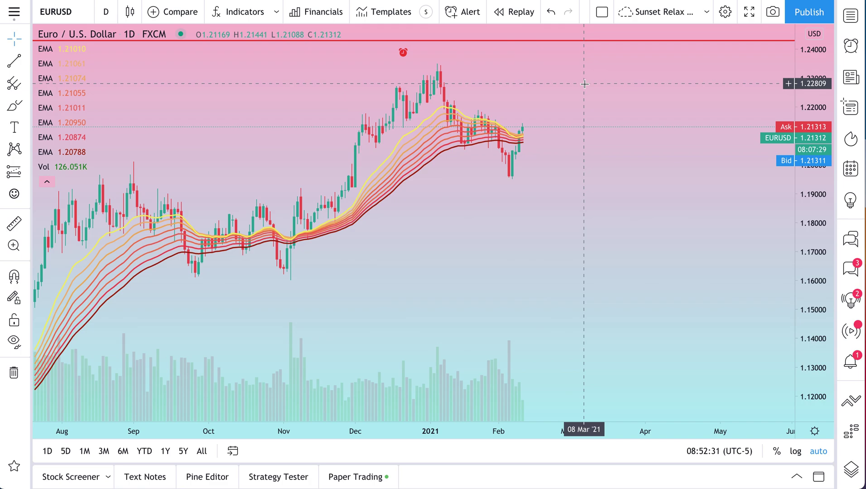
click(426, 15)
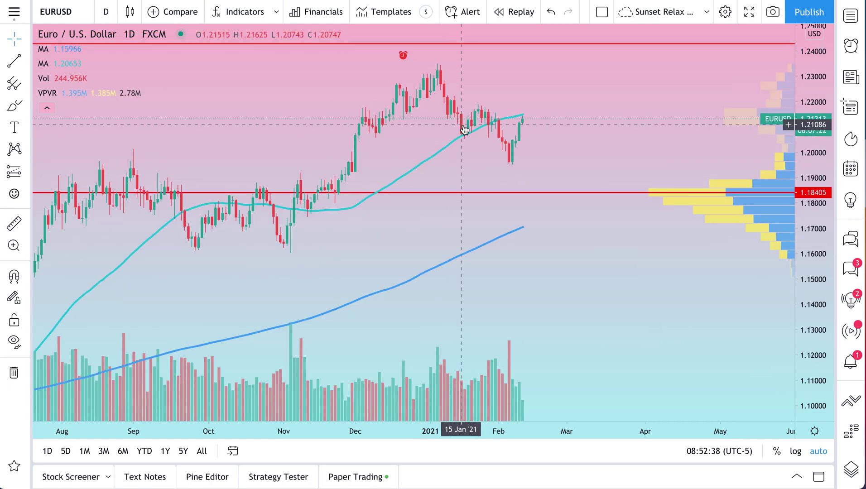
- Try adding the "Volume and RSI" template to the favorites and remove it from them again
click(392, 18)
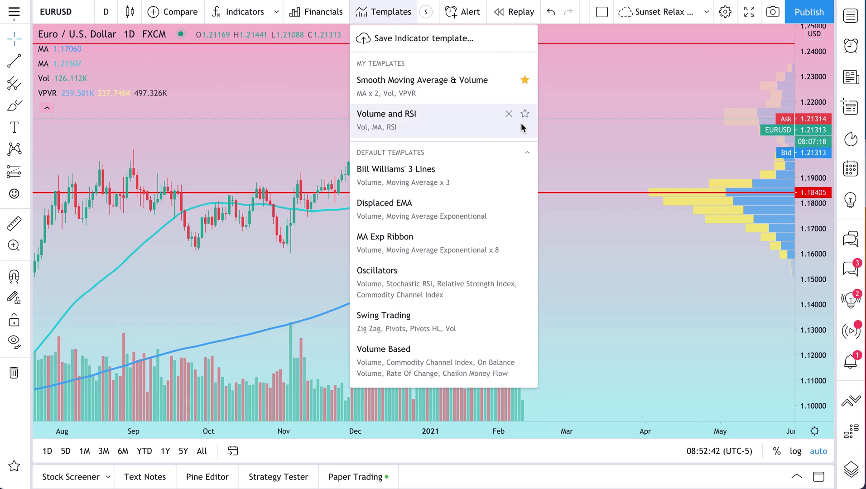
click(524, 117)
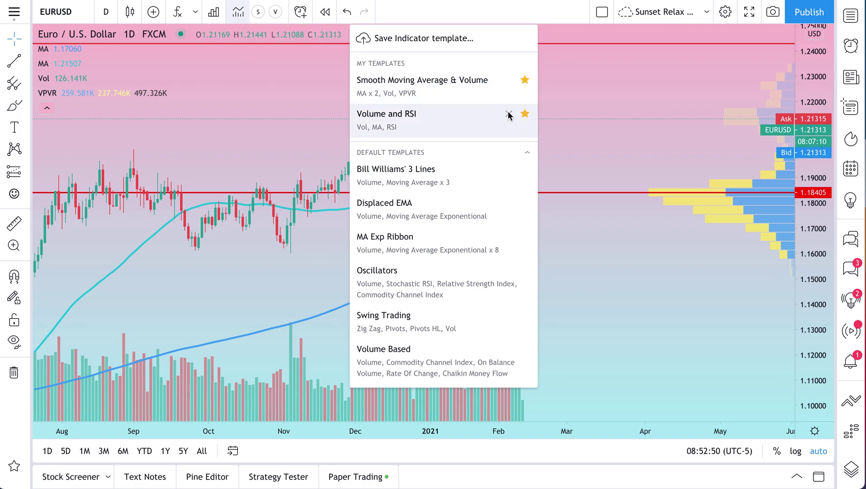
click(524, 115)
click(583, 126)
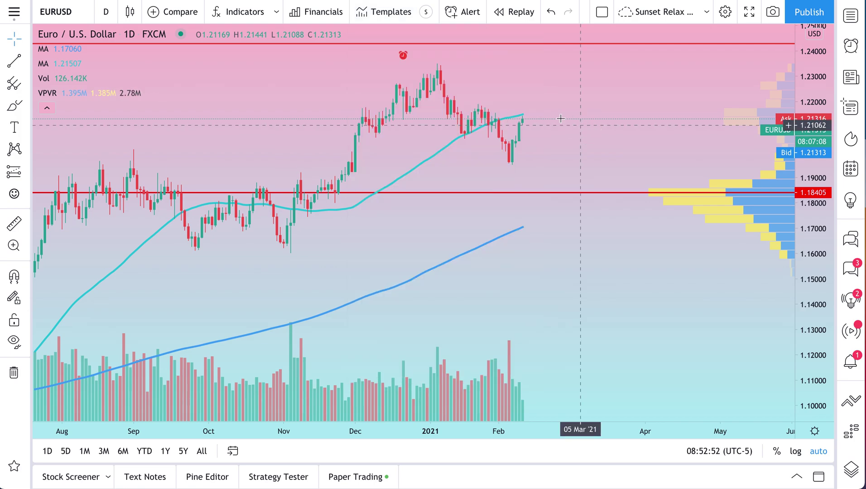
- Remove the VPVR, volume and both MA indicators from the EURUSD chart, and restore them with the favorite "Smooth Moving Average & Volume" template
click(426, 14)
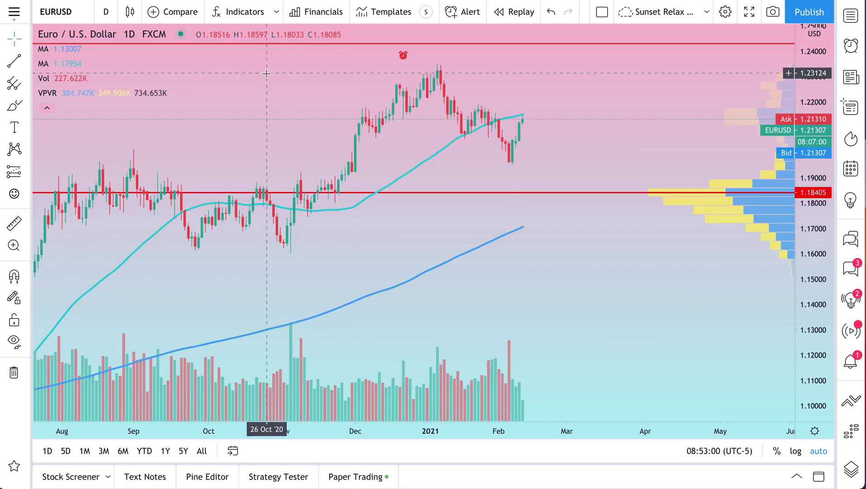
click(101, 93)
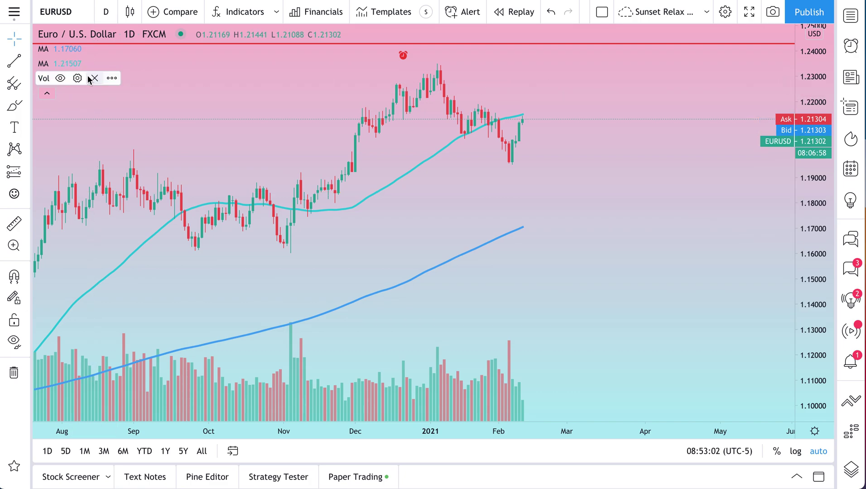
click(96, 78)
mouse_move(83, 64)
click(111, 64)
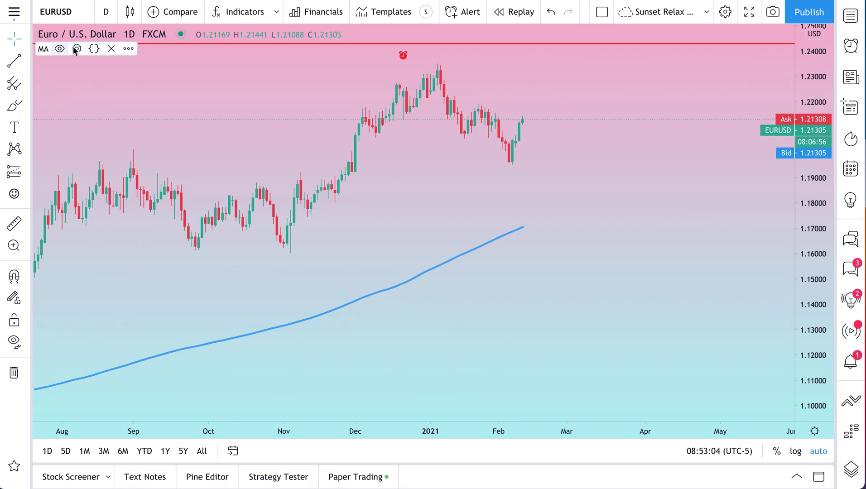
click(111, 48)
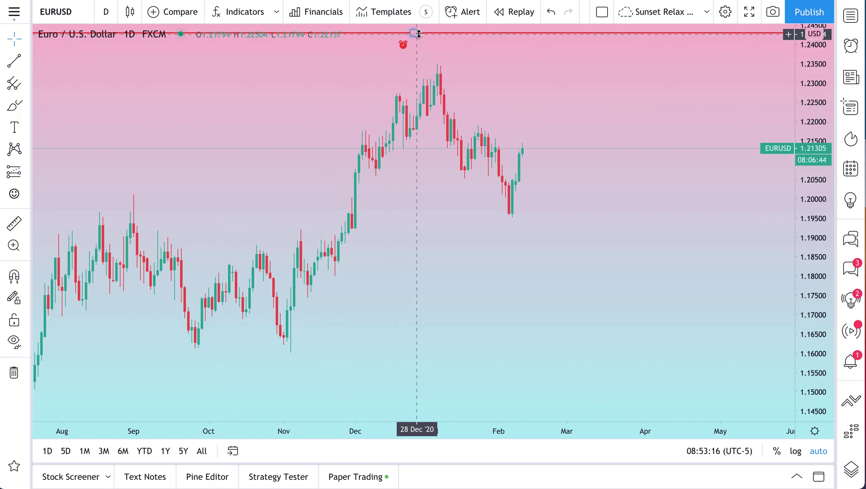
click(428, 13)
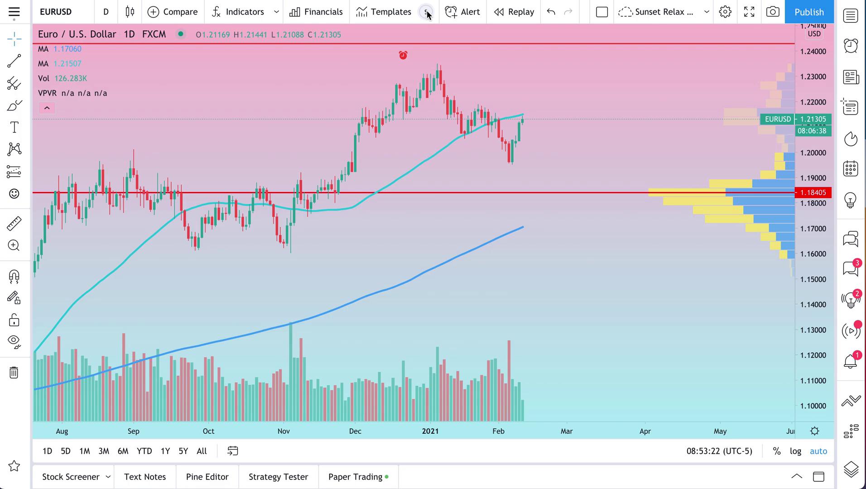
- Apply the default MA Exp Ribbon indicator template to the EURUSD chart and inspect its moving averages
click(391, 14)
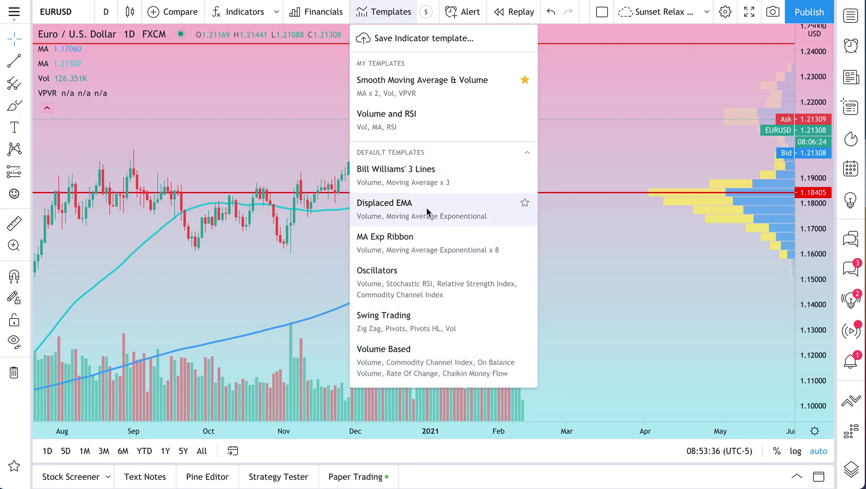
click(396, 14)
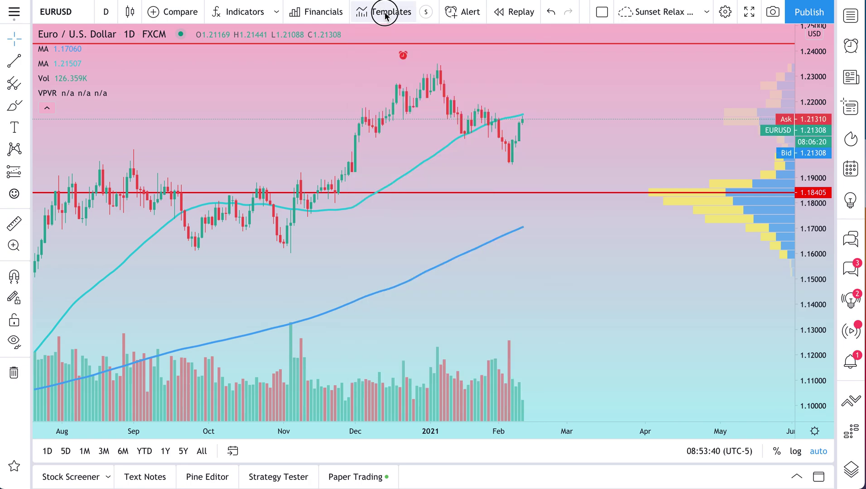
click(381, 14)
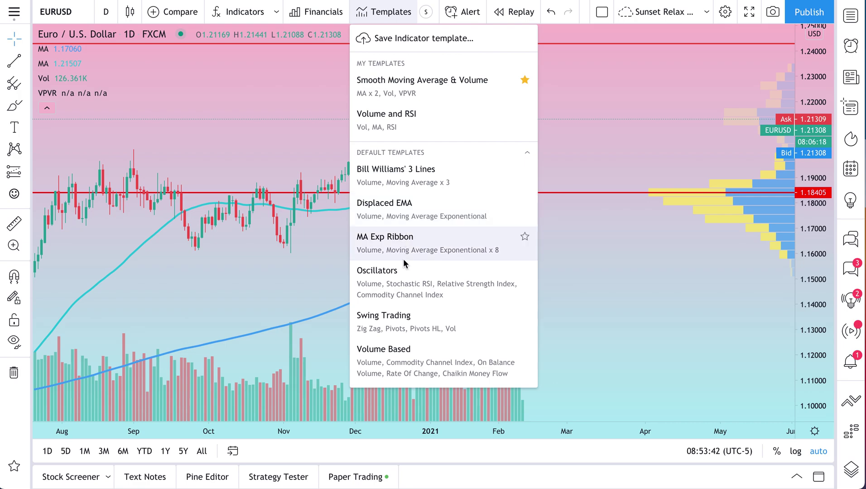
click(407, 246)
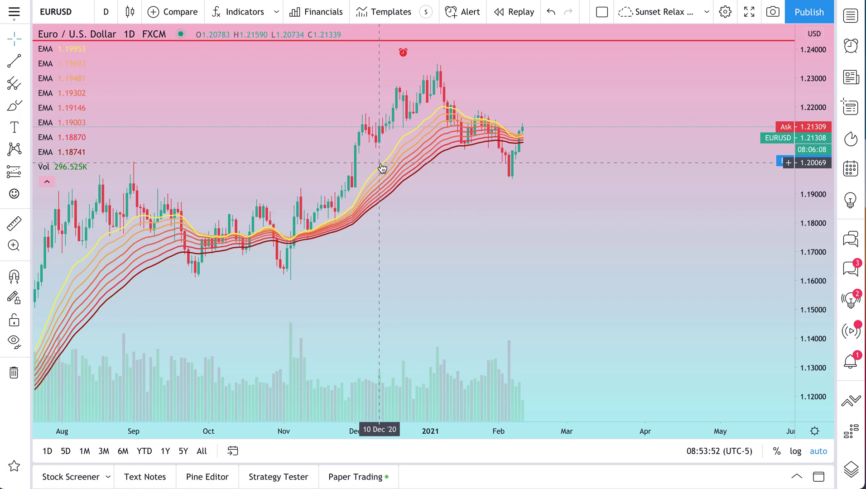
scroll(422, 236, down, 3)
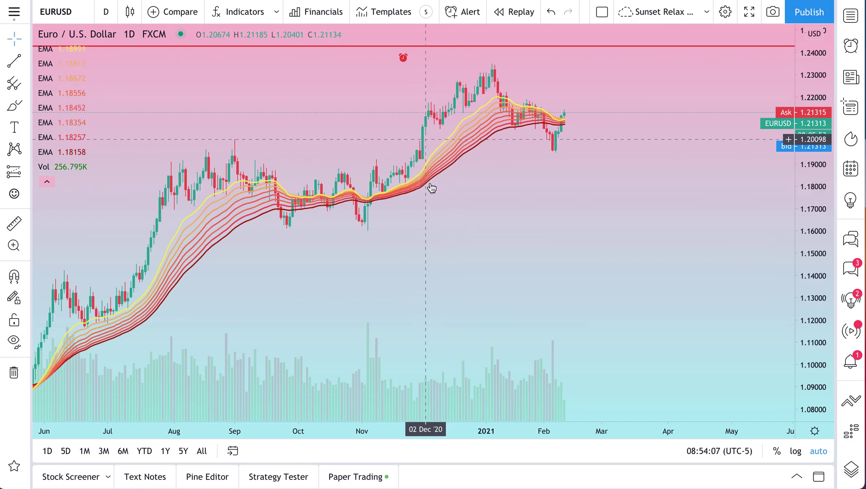
scroll(445, 157, up, 2)
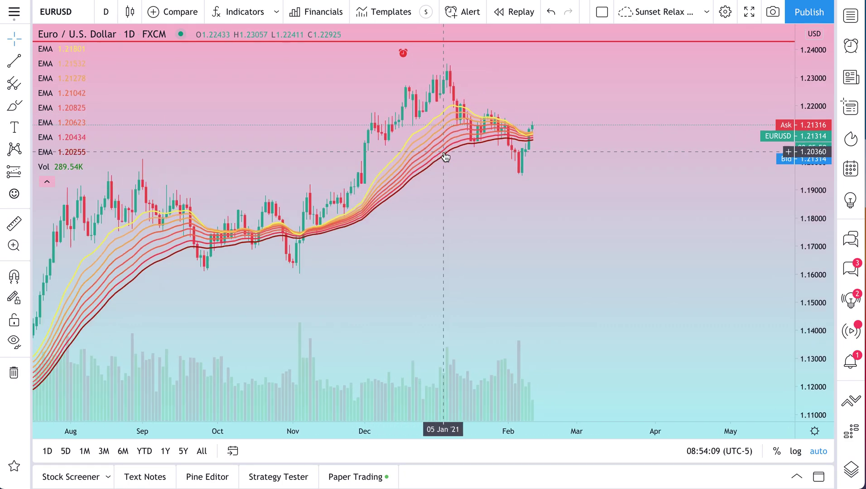
- Open the list of saved and default indicator templates
click(384, 13)
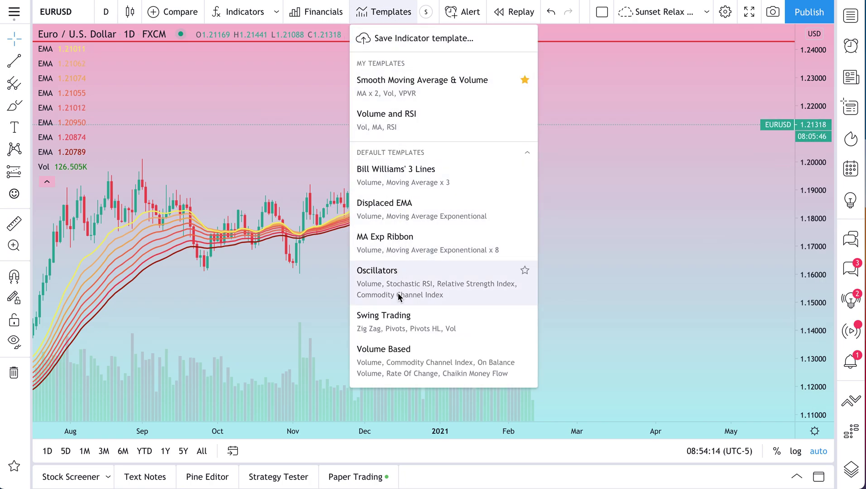